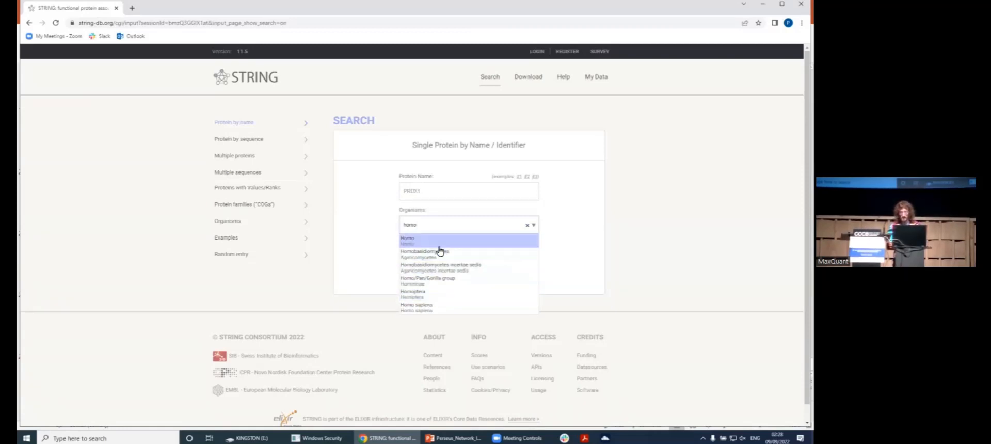
Search STRING for the protein PRDX1 in Homo sapiens and open the interaction network of the PRDX1 match
{"action": "left_click", "coordinate": [451, 309]}
{"action": "left_click", "coordinate": [472, 273]}
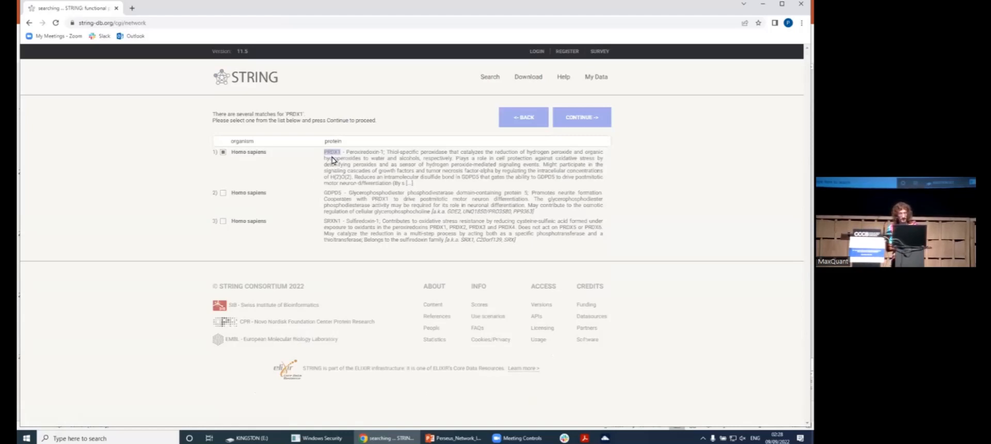
{"action": "left_click", "coordinate": [572, 118]}
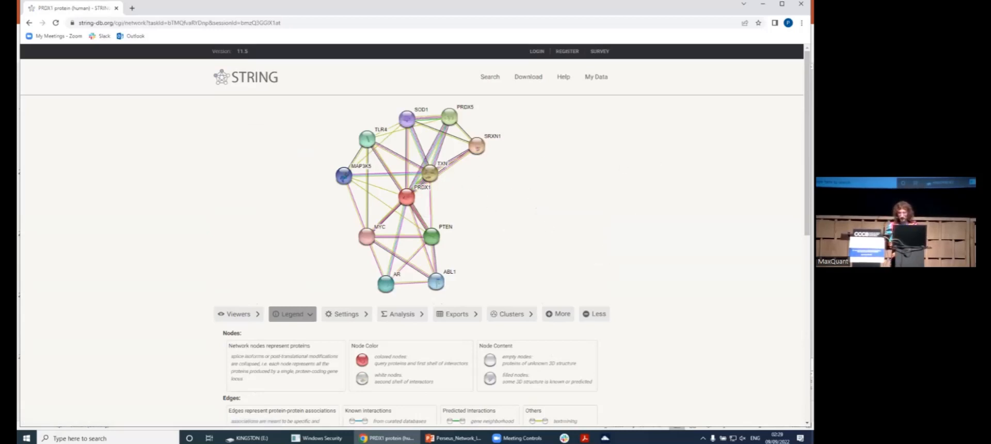
Examine the PRDX1 network with its legend, predicted functional partners and settings, and close the browser
{"action": "scroll", "coordinate": [485, 272], "scroll_direction": "down", "scroll_amount": 4}
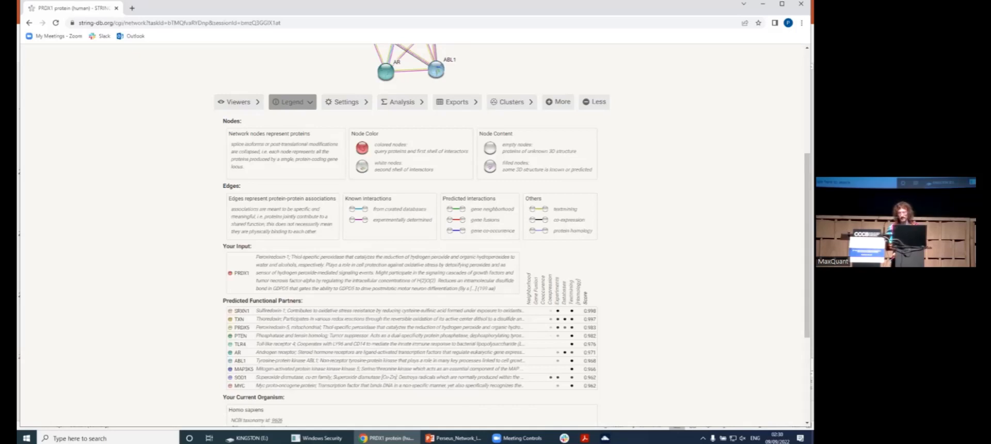
{"action": "scroll", "coordinate": [513, 235], "scroll_direction": "up", "scroll_amount": 3}
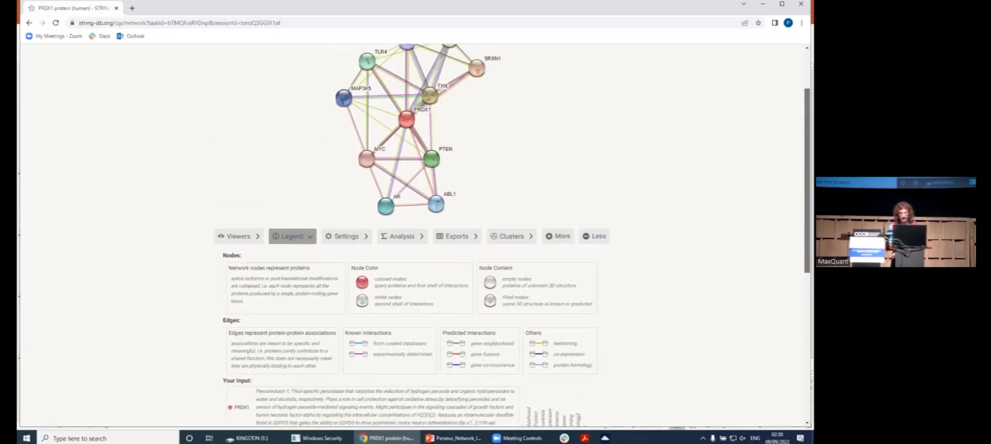
{"action": "scroll", "coordinate": [512, 235], "scroll_direction": "up", "scroll_amount": 1}
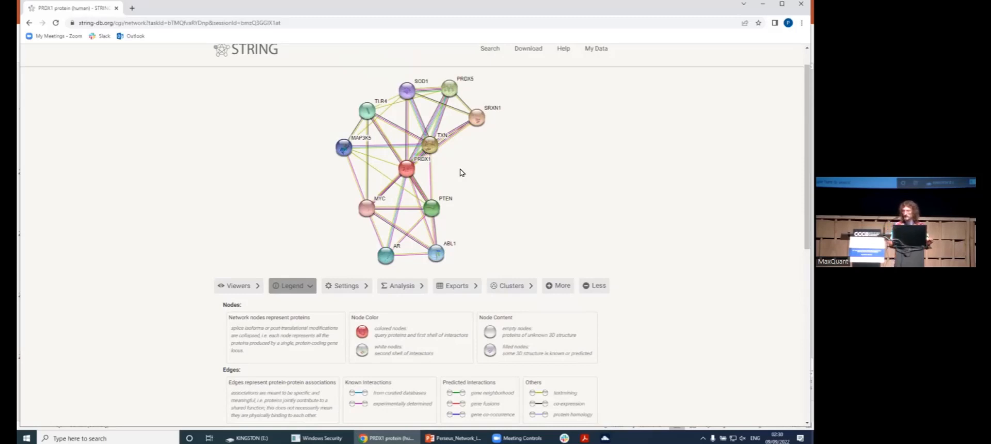
{"action": "right_click", "coordinate": [432, 210]}
{"action": "key", "text": "Escape"}
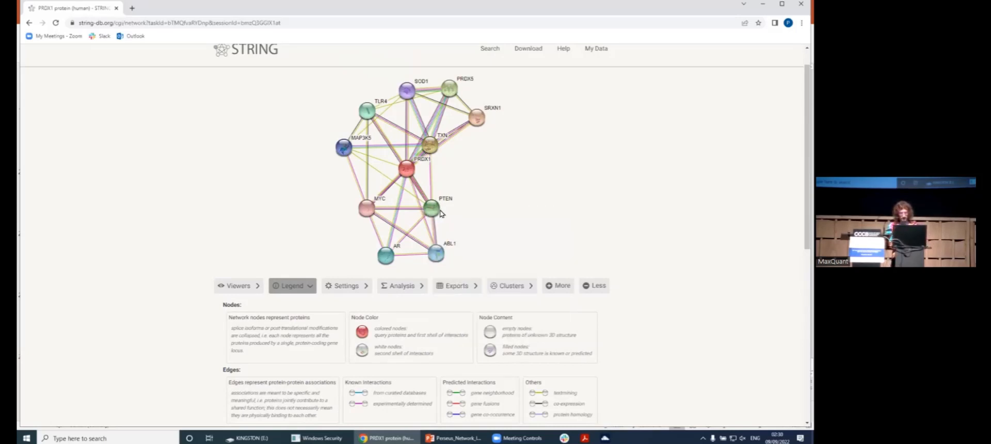
{"action": "left_click", "coordinate": [358, 285]}
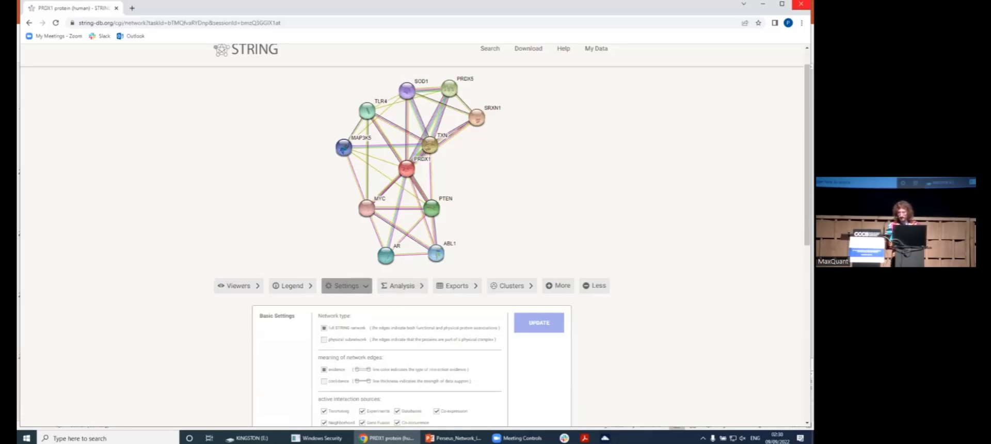
{"action": "left_click", "coordinate": [801, 4]}
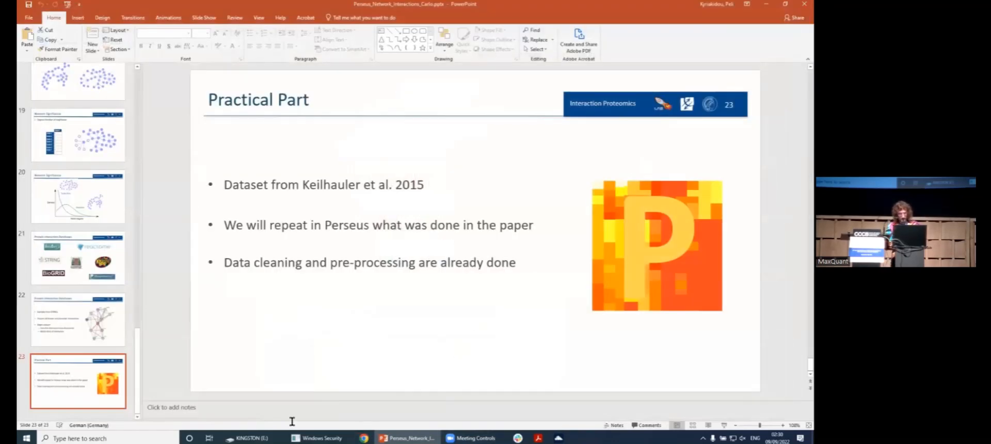
Launch Perseus.exe from the Perseus v2.0.7.0 software folder on the KINGSTON (E:) drive and maximize its window
{"action": "left_click", "coordinate": [248, 438]}
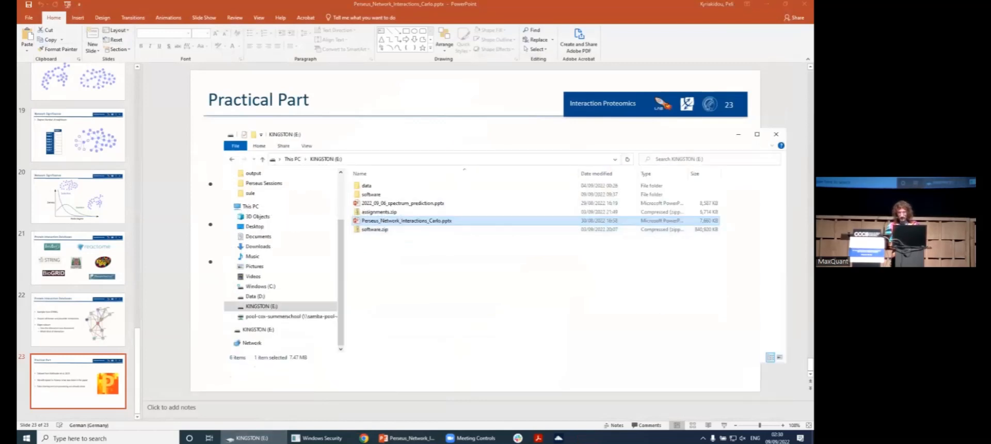
{"action": "left_click_drag", "start_coordinate": [497, 134], "coordinate": [422, 127]}
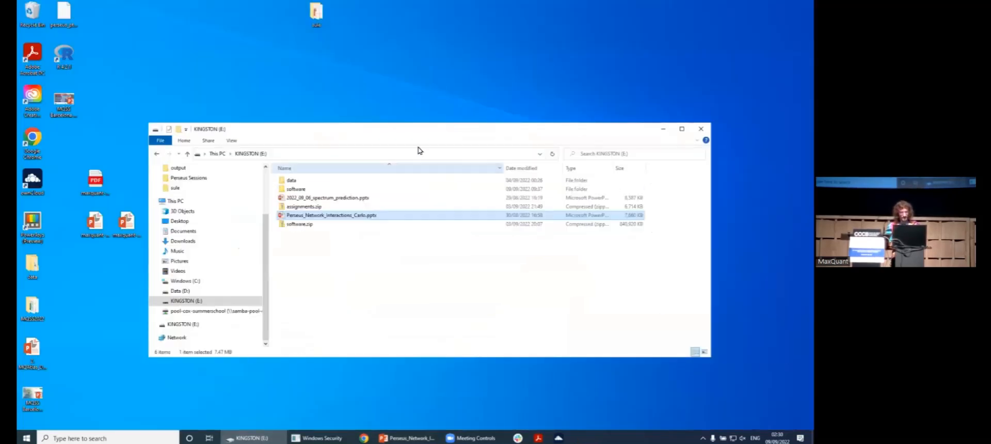
{"action": "double_click", "coordinate": [321, 190]}
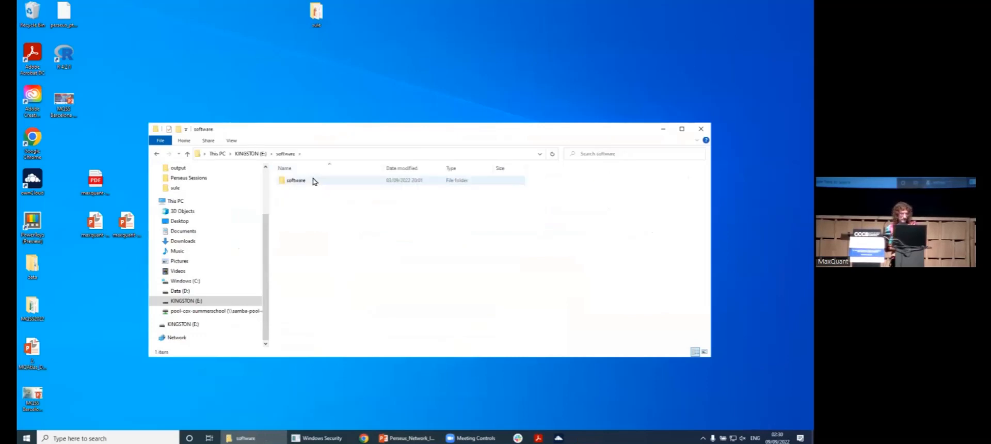
{"action": "double_click", "coordinate": [313, 181]}
{"action": "double_click", "coordinate": [332, 190]}
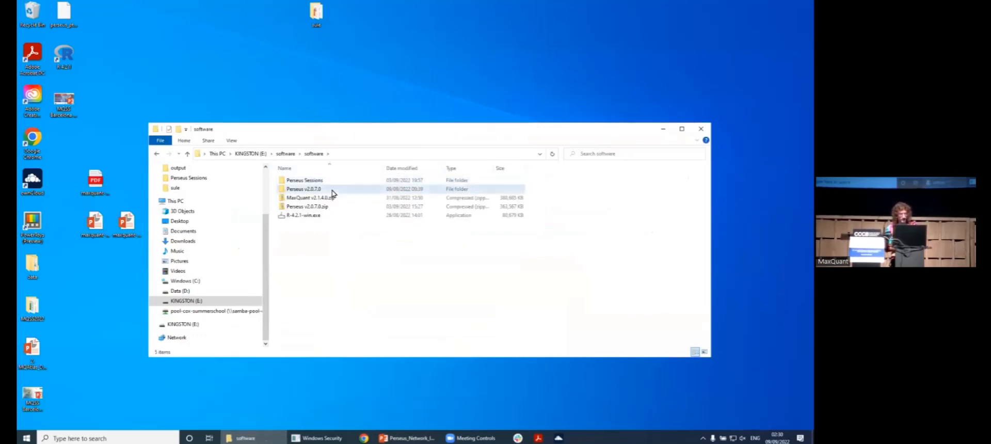
{"action": "double_click", "coordinate": [320, 181]}
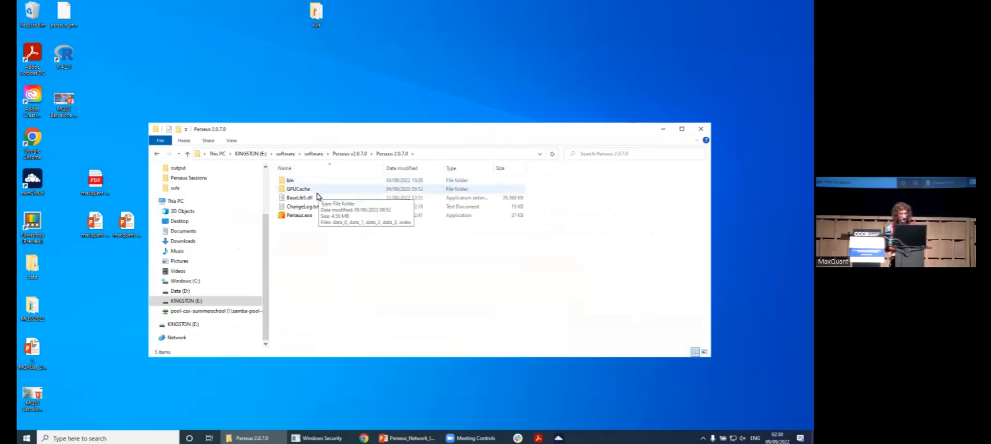
{"action": "double_click", "coordinate": [317, 216]}
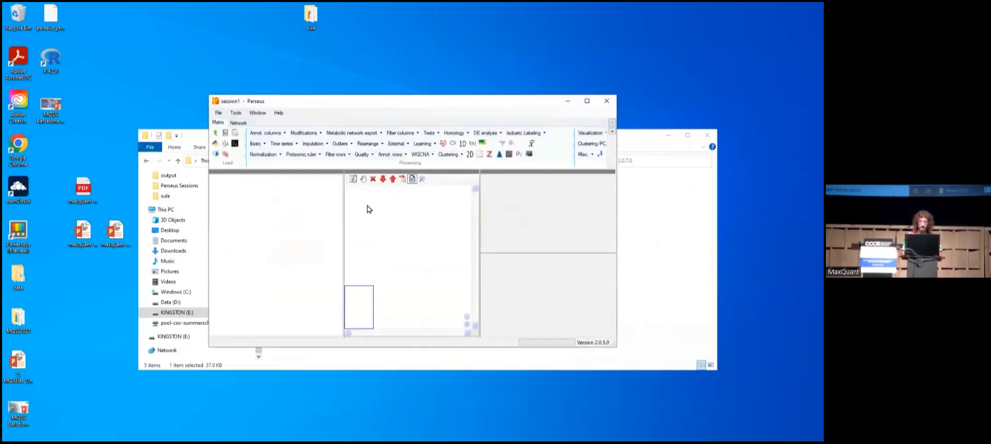
{"action": "left_click", "coordinate": [587, 100]}
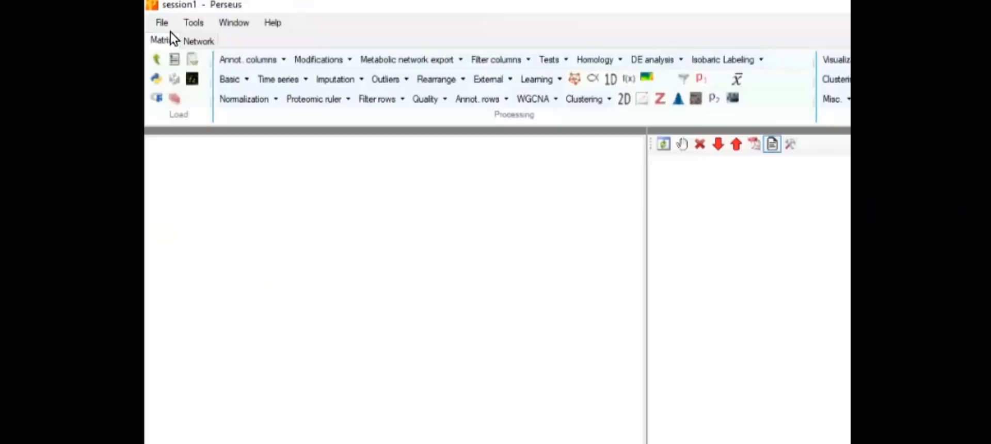
Open the stored session Perseus_Session_Network.sps from the Perseus Sessions folder on the KINGSTON (E:) drive
{"action": "left_click", "coordinate": [163, 24]}
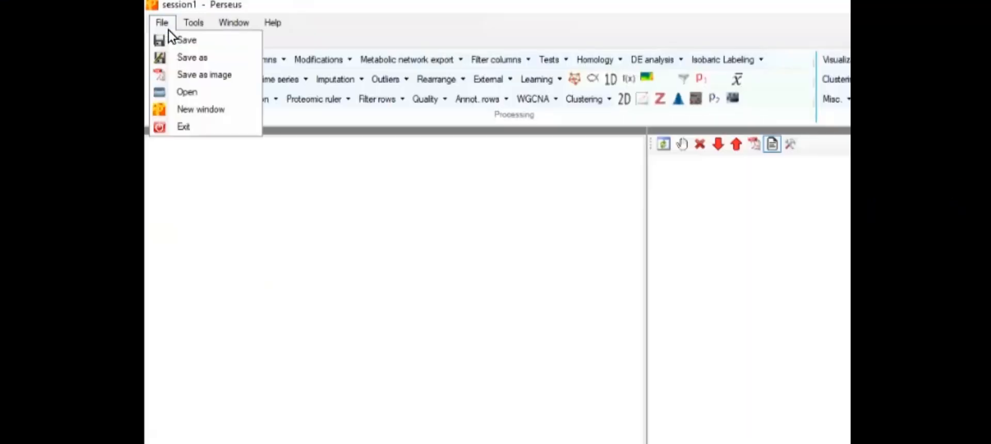
{"action": "left_click", "coordinate": [219, 93]}
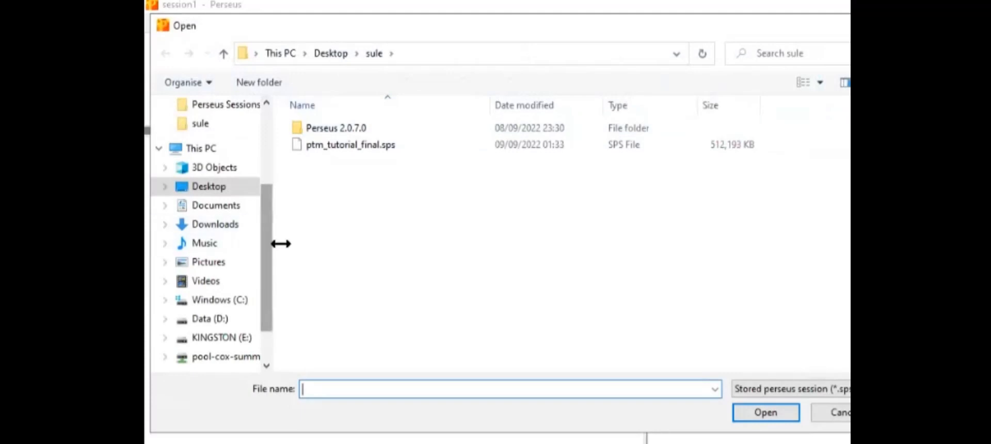
{"action": "left_click", "coordinate": [233, 339]}
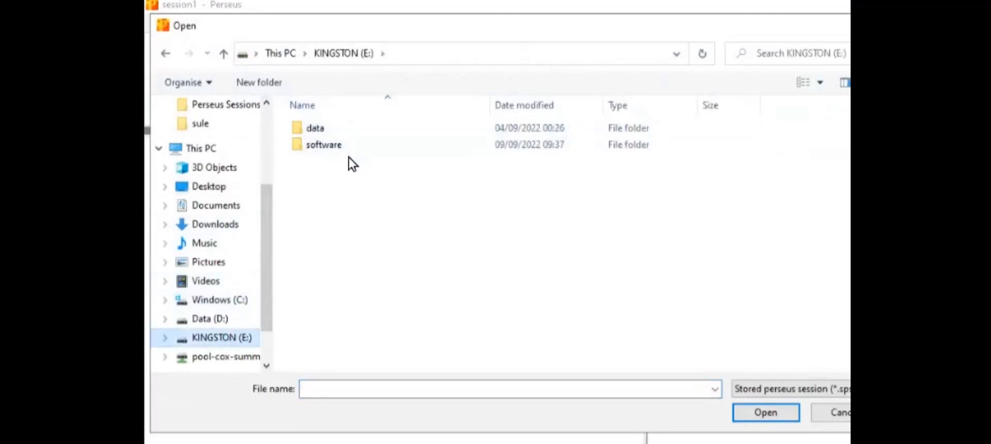
{"action": "double_click", "coordinate": [346, 149]}
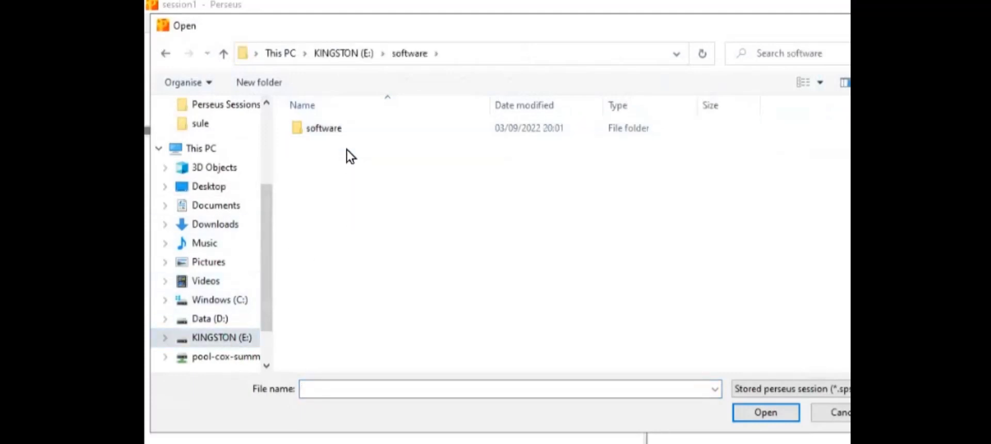
{"action": "double_click", "coordinate": [345, 132]}
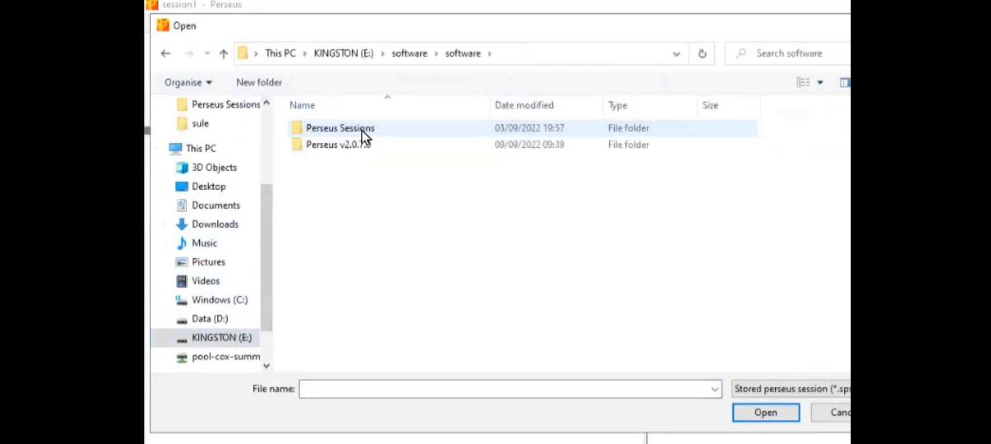
{"action": "double_click", "coordinate": [362, 131]}
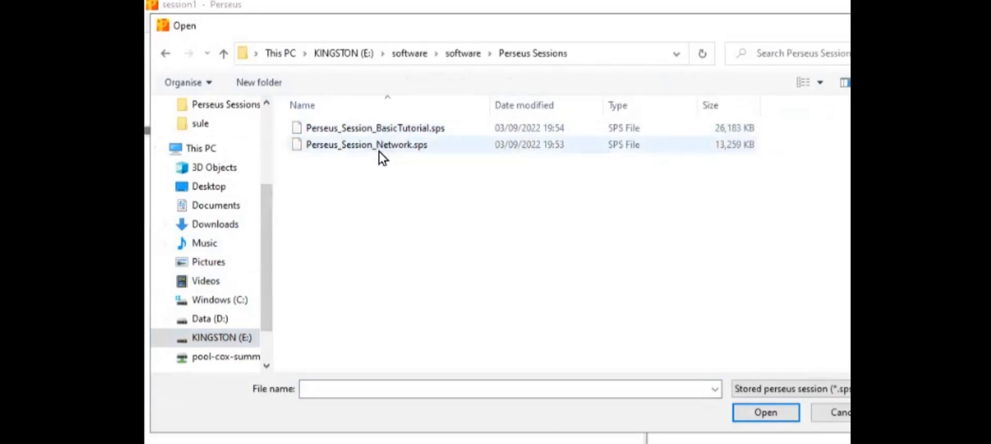
{"action": "left_click", "coordinate": [379, 147]}
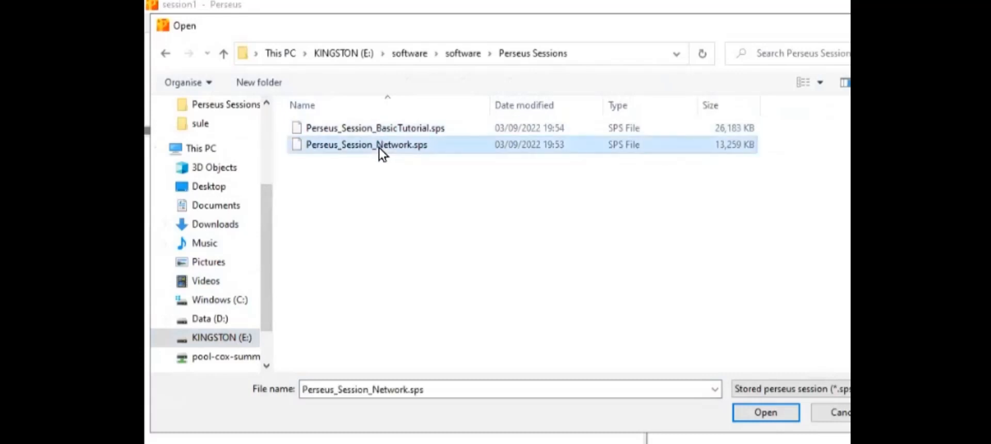
{"action": "double_click", "coordinate": [379, 147]}
Inspect matrix1 and the parameters of the categorical row filters and the column renaming in the workflow
{"action": "left_click", "coordinate": [327, 121]}
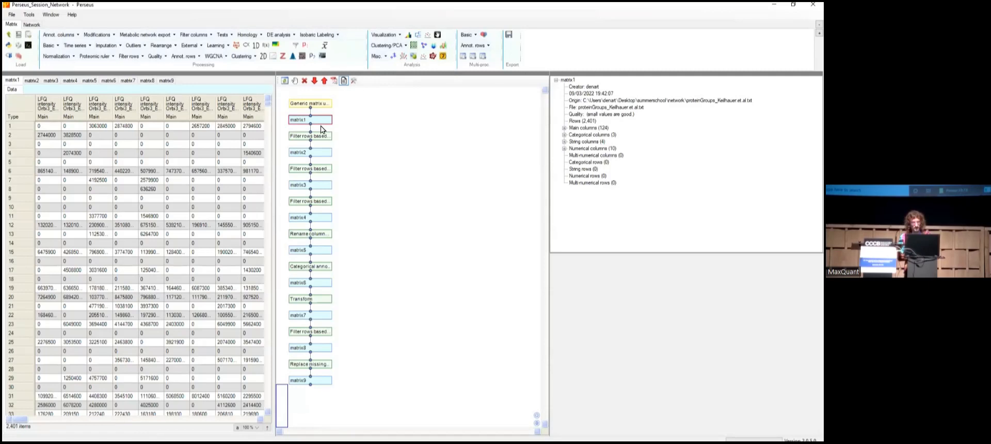
{"action": "left_click", "coordinate": [319, 138]}
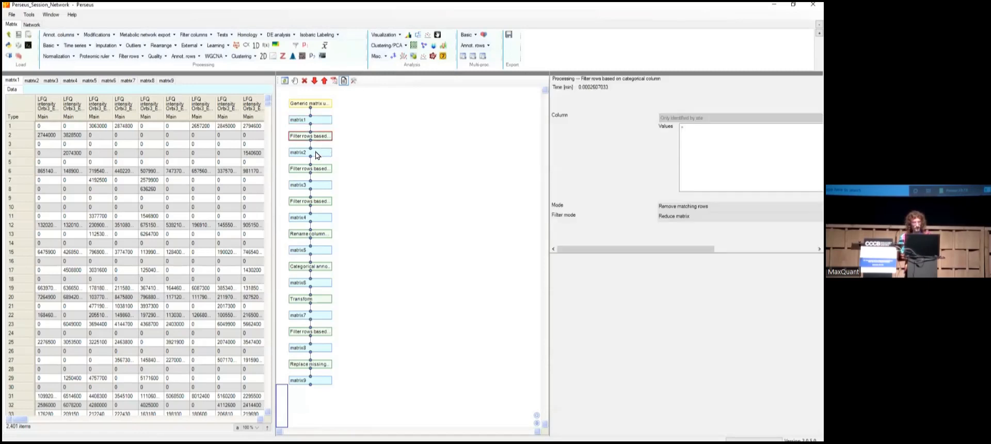
{"action": "left_click", "coordinate": [322, 201]}
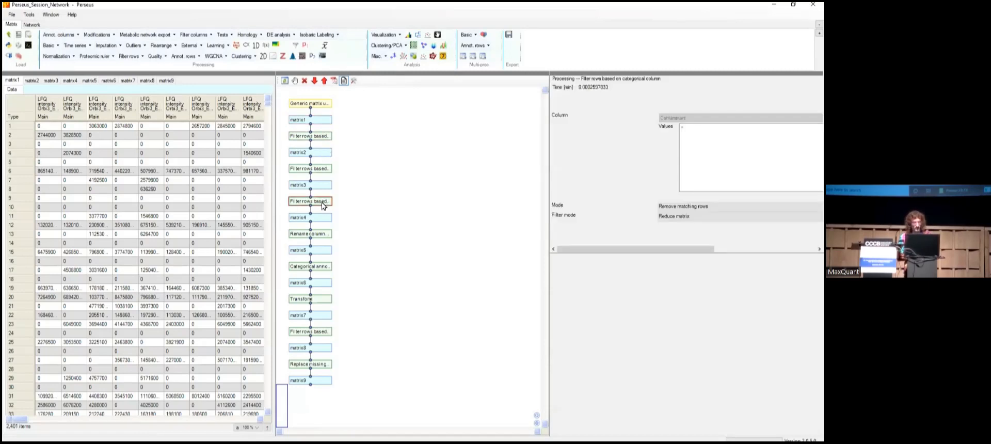
{"action": "left_click", "coordinate": [324, 234]}
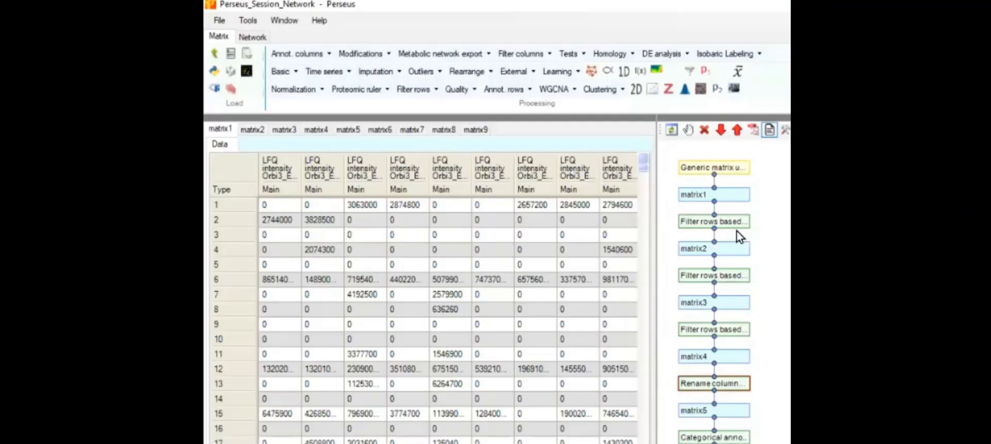
Widen the third LFQ intensity column of matrix2 to read its full name, and compare column names before and after the Rename columns step
{"action": "left_click", "coordinate": [729, 251]}
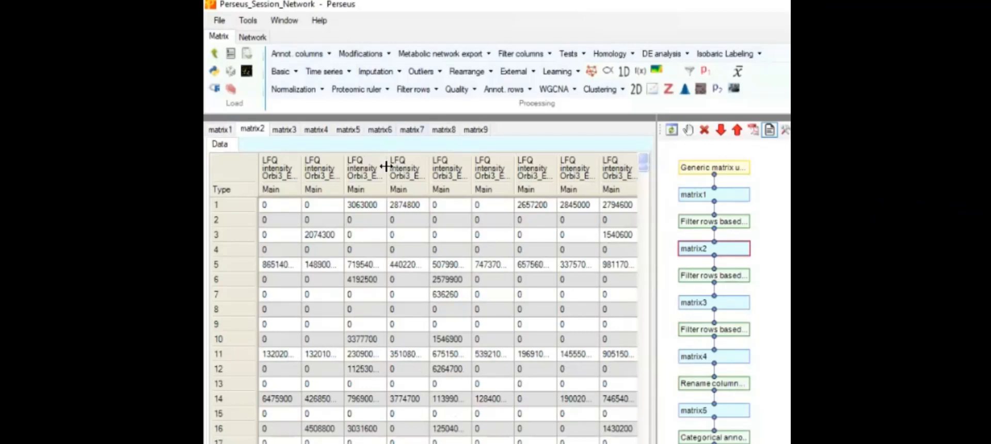
{"action": "left_click_drag", "start_coordinate": [387, 167], "coordinate": [556, 162]}
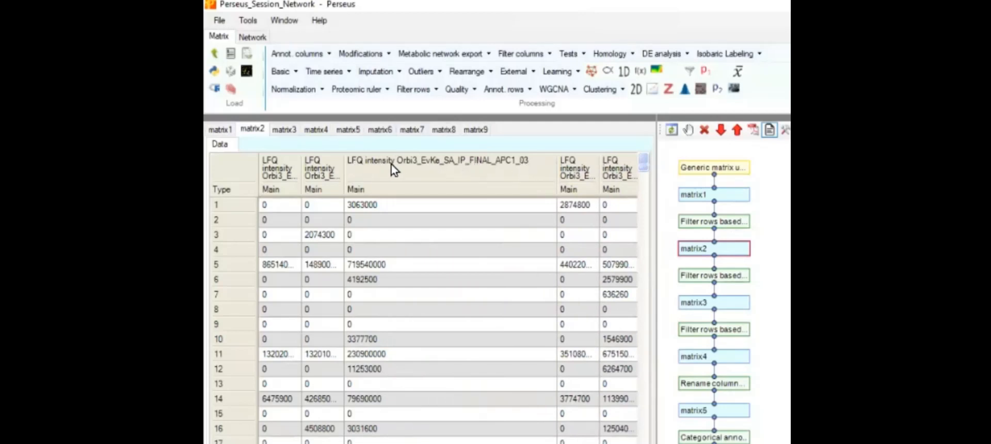
{"action": "left_click", "coordinate": [715, 356]}
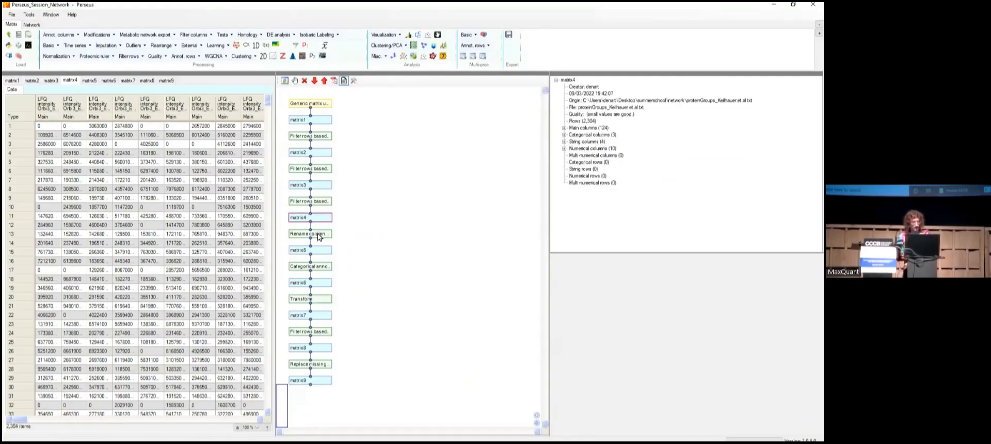
{"action": "left_click", "coordinate": [318, 251]}
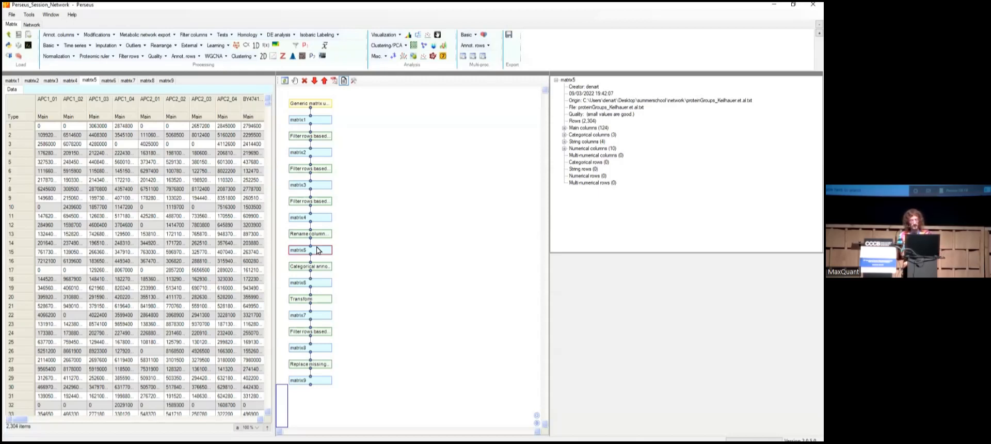
{"action": "left_click", "coordinate": [324, 234]}
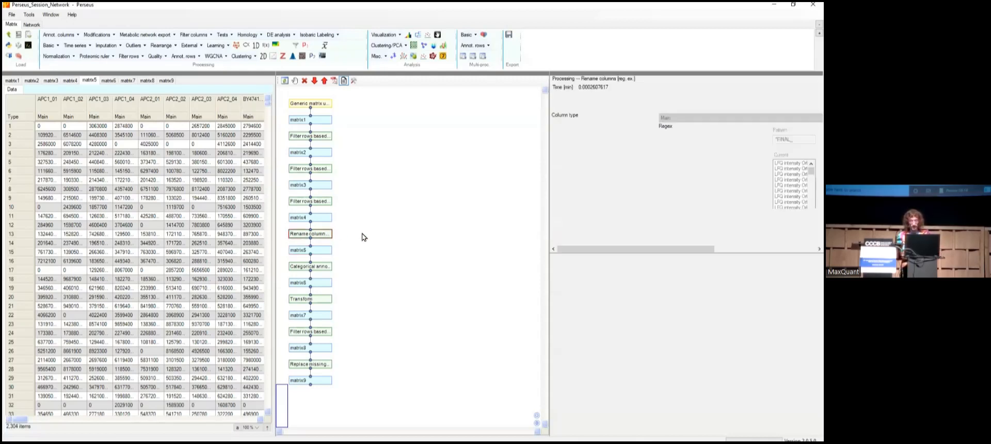
Start a regular-expression column renaming on matrix4 and set the pattern for the main columns to .*FINAL
{"action": "left_click", "coordinate": [173, 47]}
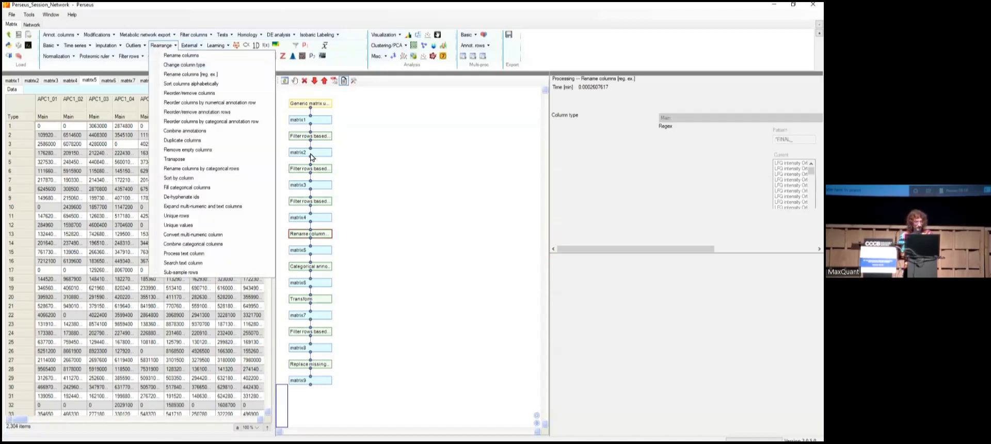
{"action": "left_click", "coordinate": [311, 218]}
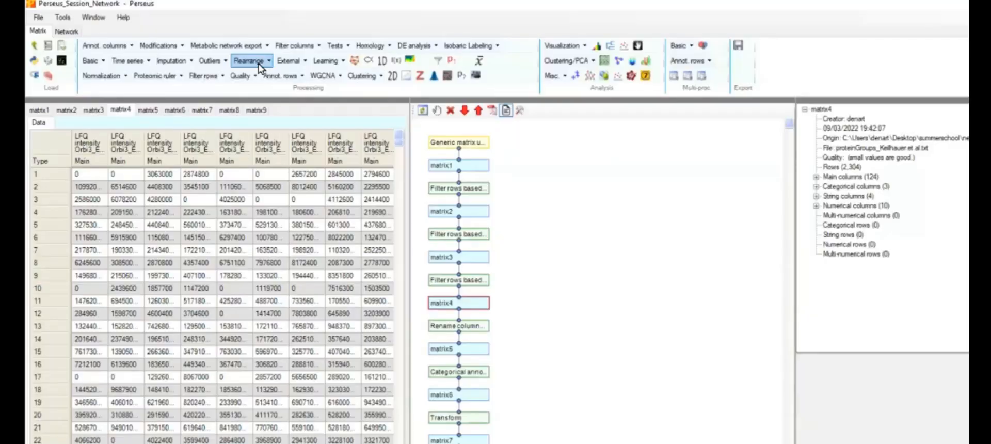
{"action": "left_click", "coordinate": [169, 48]}
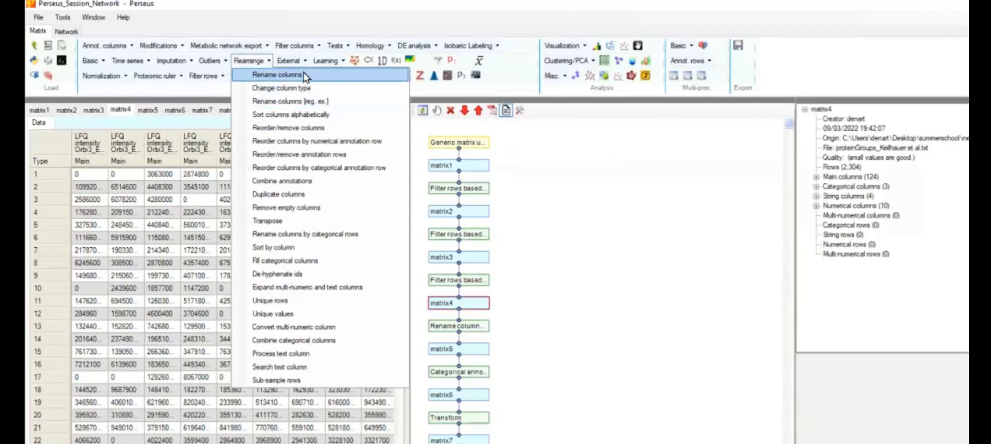
{"action": "left_click", "coordinate": [317, 102]}
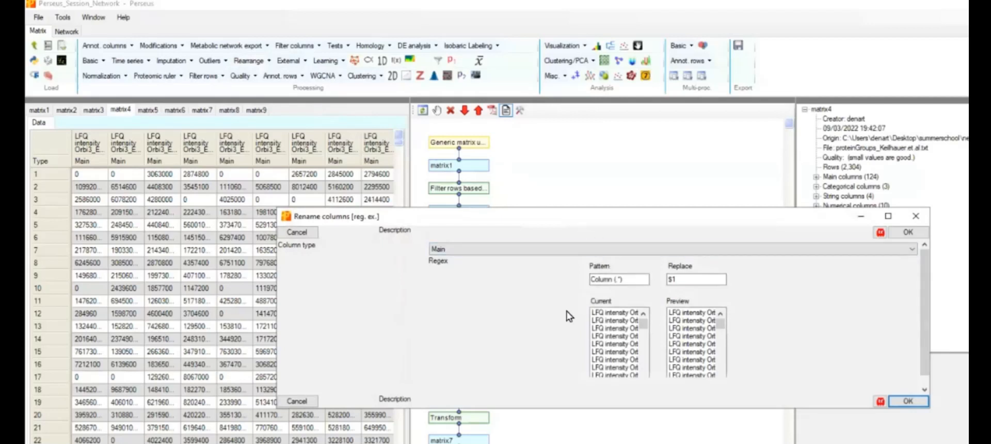
{"action": "right_click", "coordinate": [638, 281]}
{"action": "left_click", "coordinate": [640, 280]}
{"action": "key", "text": "BackSpace"}
{"action": "key", "text": "Left"}
{"action": "key", "text": "Left"}
{"action": "key", "text": "BackSpace"}
{"action": "key", "text": "BackSpace"}
{"action": "key", "text": "BackSpace"}
{"action": "key", "text": "BackSpace"}
{"action": "key", "text": "BackSpace"}
{"action": "key", "text": "BackSpace"}
{"action": "key", "text": "BackSpace"}
{"action": "key", "text": "BackSpace"}
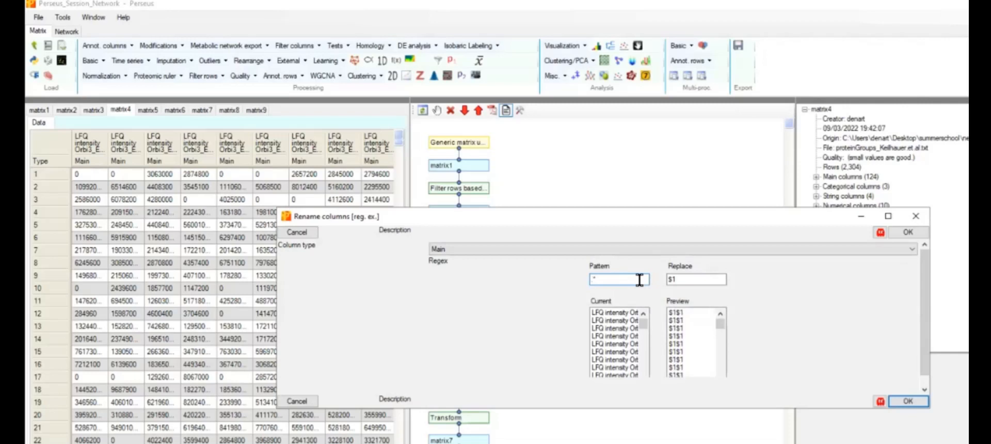
{"action": "key", "text": "Right"}
{"action": "type", "text": "FINAL"}
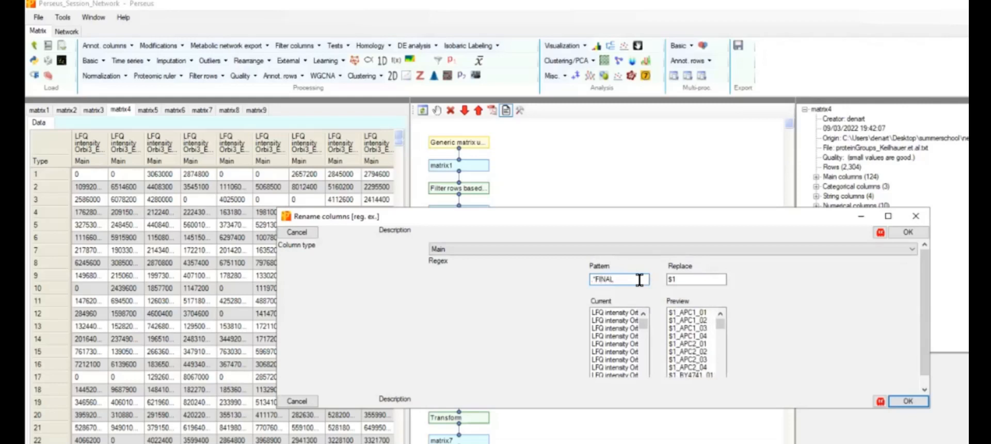
Empty the replacement text of the regex renaming and extend the pattern to .*FINAL_
{"action": "left_click", "coordinate": [685, 283]}
{"action": "key", "text": "BackSpace"}
{"action": "key", "text": "BackSpace"}
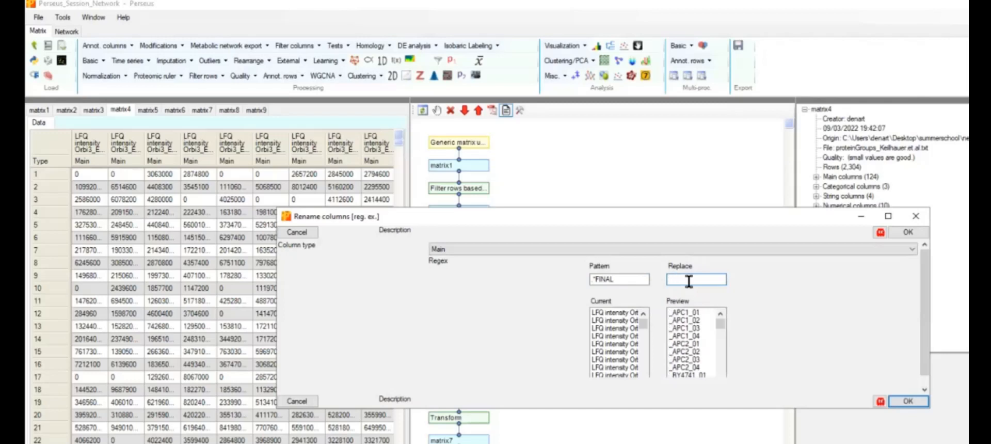
{"action": "right_click", "coordinate": [642, 280]}
{"action": "left_click", "coordinate": [641, 279]}
{"action": "type", "text": "_"}
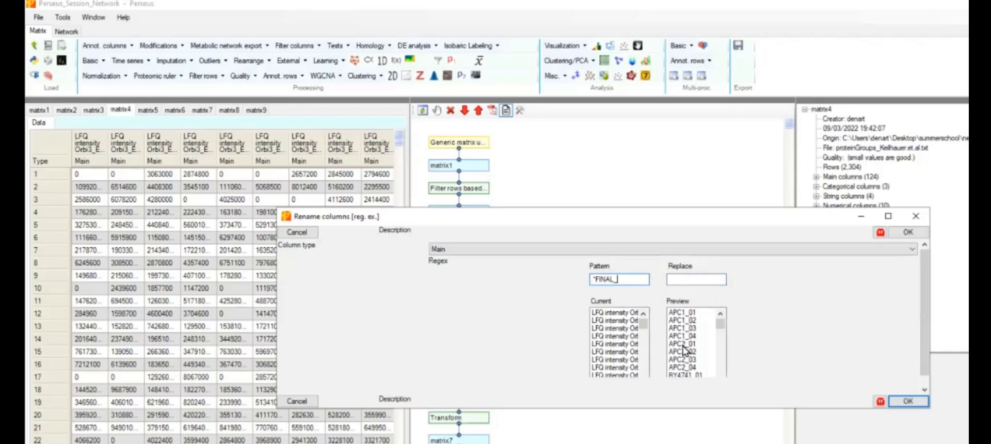
Try hghg as the replacement text to preview its effect on the column names, and clear it again
{"action": "right_click", "coordinate": [696, 280]}
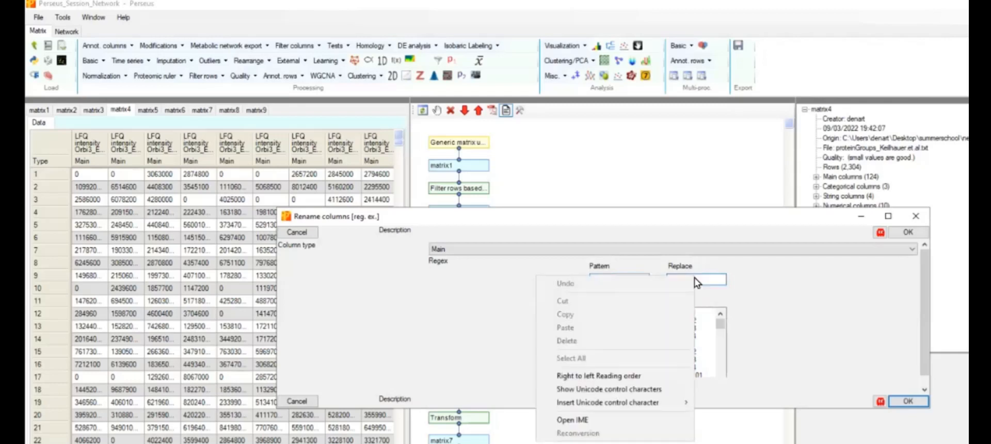
{"action": "right_click", "coordinate": [705, 281]}
{"action": "left_click", "coordinate": [706, 279]}
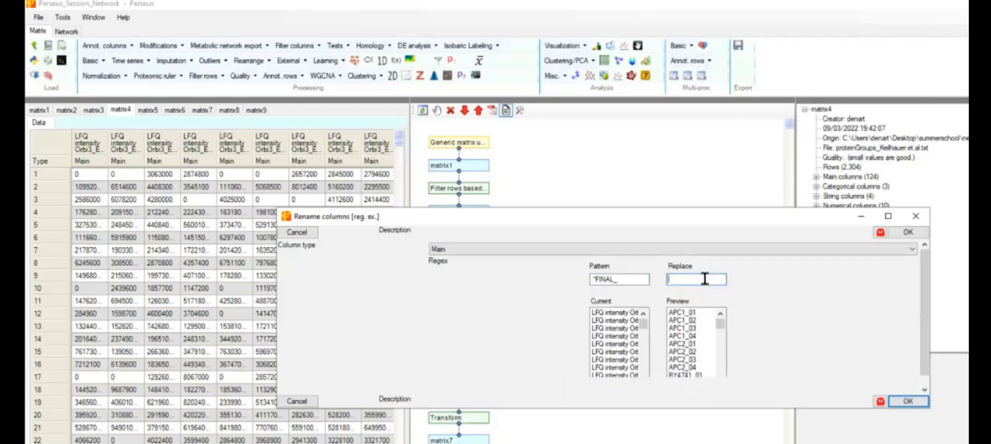
{"action": "type", "text": "hghg"}
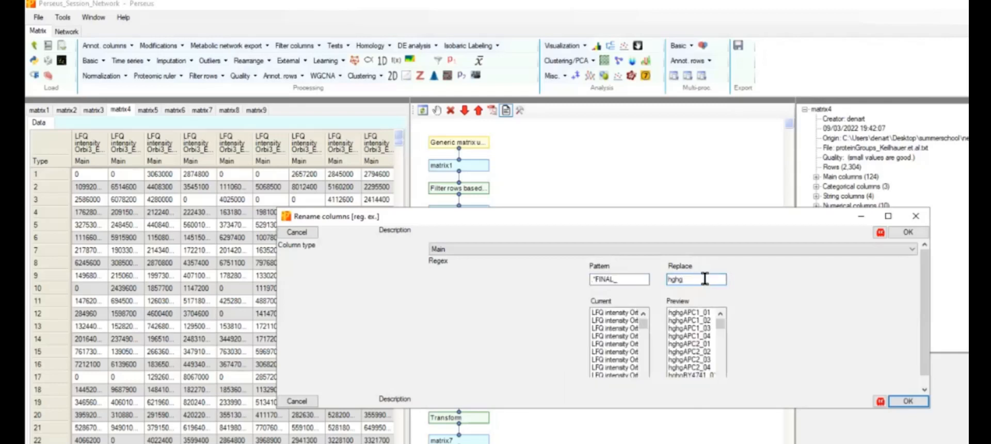
{"action": "key", "text": "BackSpace"}
{"action": "key", "text": "BackSpace"}
{"action": "key", "text": "BackSpace"}
{"action": "key", "text": "BackSpace"}
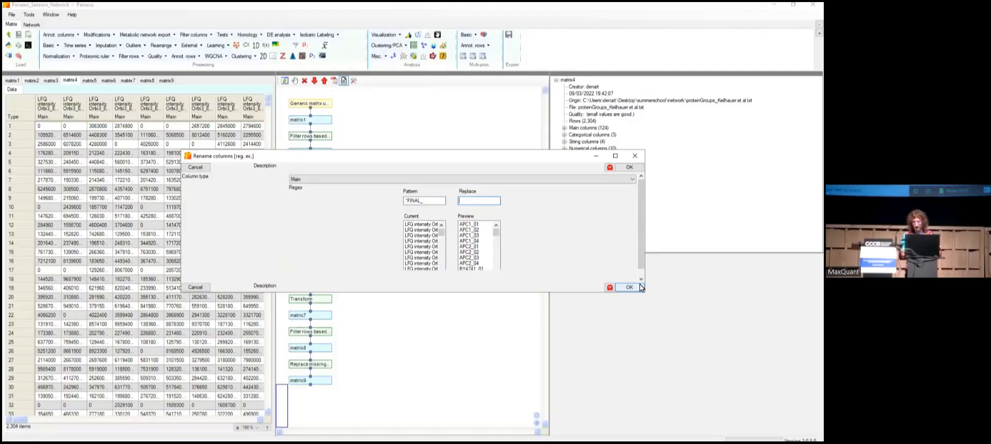
Apply the regex renaming with the APC2_01 column widened in the new matrix, and inspect the categorical annotation rows parameters
{"action": "left_click", "coordinate": [909, 401]}
{"action": "left_click_drag", "start_coordinate": [164, 103], "coordinate": [206, 107]}
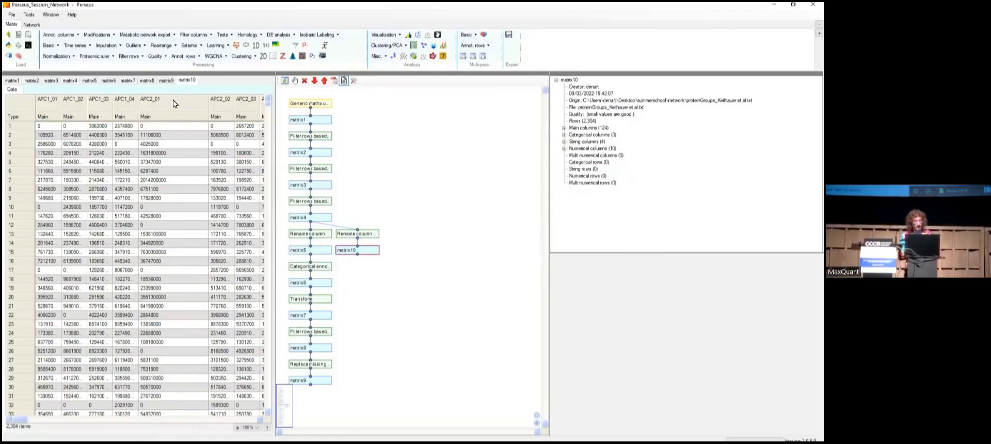
{"action": "left_click", "coordinate": [319, 261]}
{"action": "left_click", "coordinate": [320, 268]}
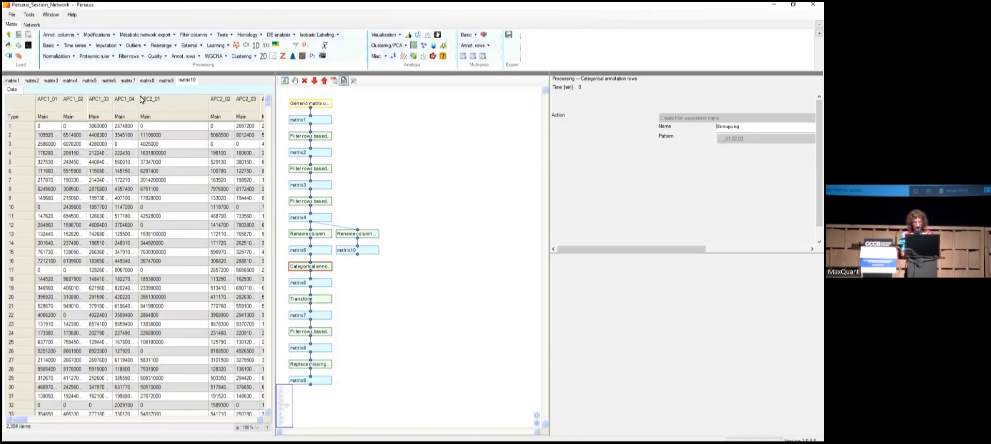
Remove the added Rename columns branch together with its matrix10 from the workflow
{"action": "mouse_move", "coordinate": [359, 233]}
{"action": "left_mouse_down"}
{"action": "mouse_move", "coordinate": [357, 219]}
{"action": "mouse_move", "coordinate": [375, 229]}
{"action": "left_mouse_up"}
{"action": "left_click_drag", "start_coordinate": [405, 284], "coordinate": [352, 165]}
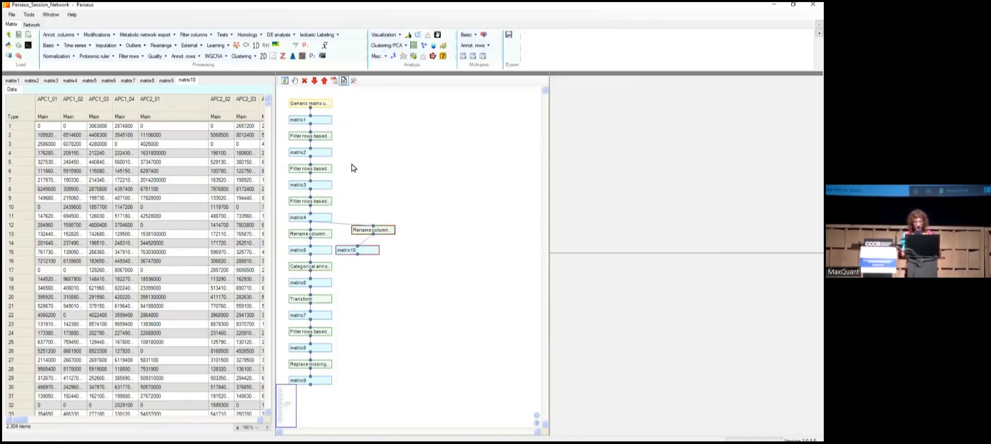
{"action": "left_click", "coordinate": [304, 81]}
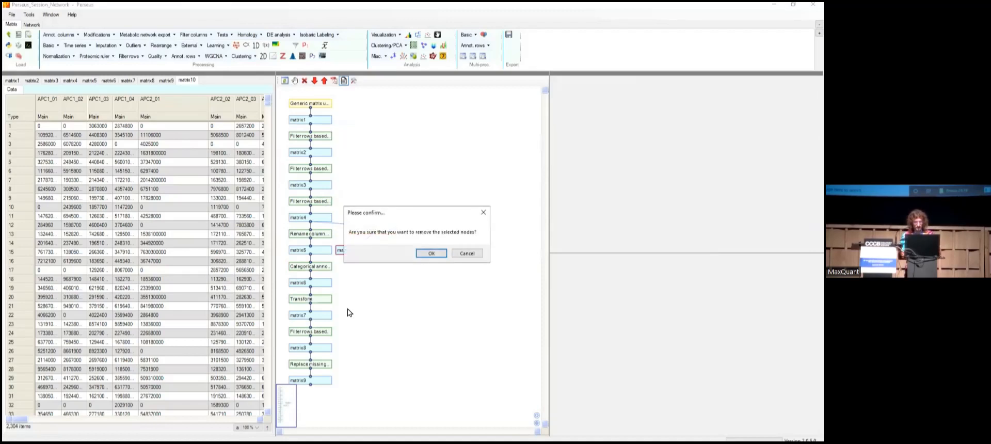
{"action": "left_click", "coordinate": [429, 253]}
Inspect the parameters of the Transform, valid-values row filter and Replace missing values steps in the workflow
{"action": "left_click", "coordinate": [317, 300]}
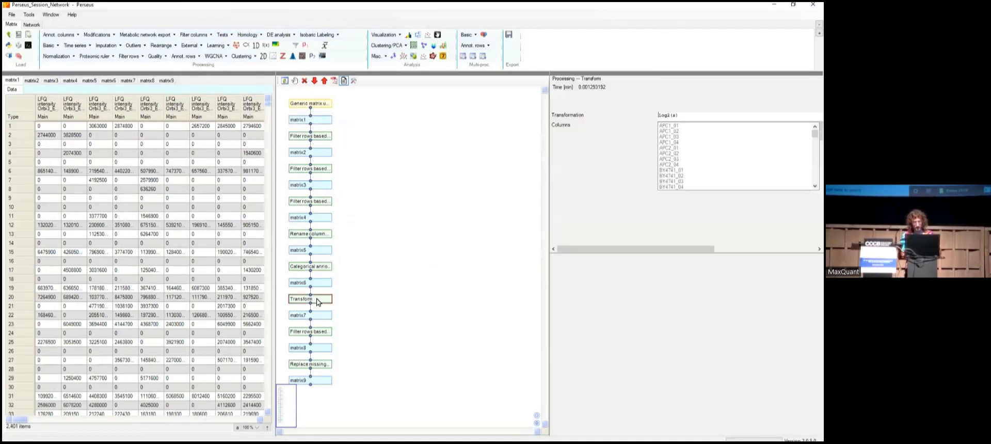
{"action": "left_click", "coordinate": [318, 333]}
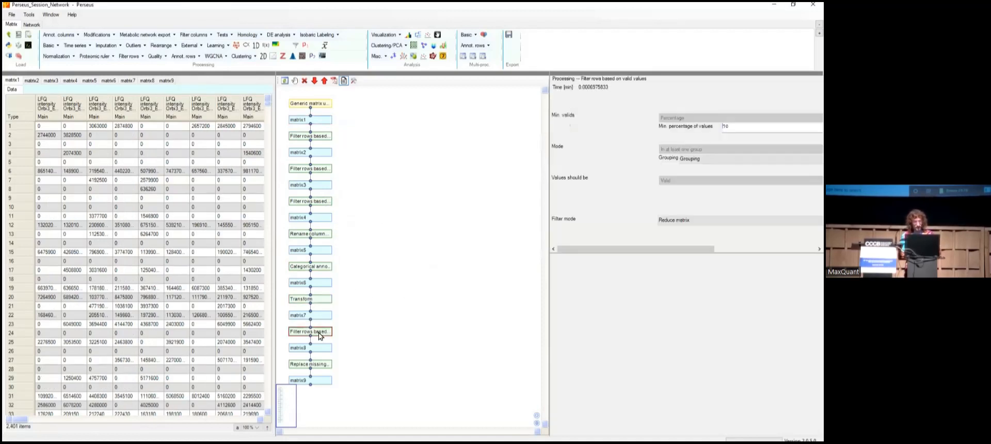
{"action": "left_click", "coordinate": [326, 364]}
Create a Hawaii plot from matrix9 with the samples grouped by Grouping and Complement as the negative control
{"action": "left_click", "coordinate": [326, 380]}
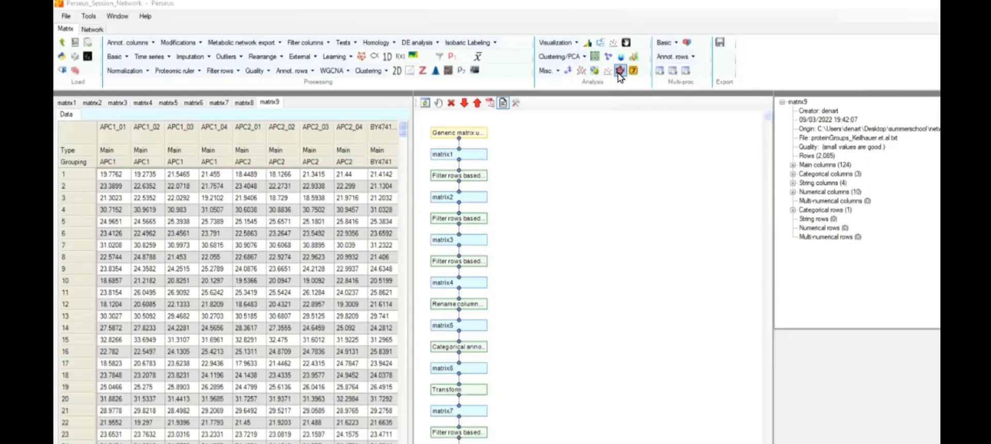
{"action": "left_click", "coordinate": [619, 73]}
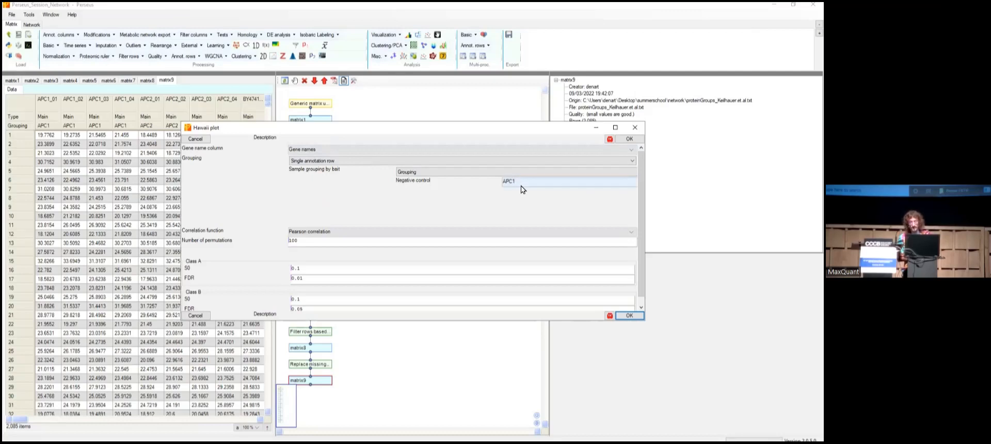
{"action": "left_click", "coordinate": [523, 190]}
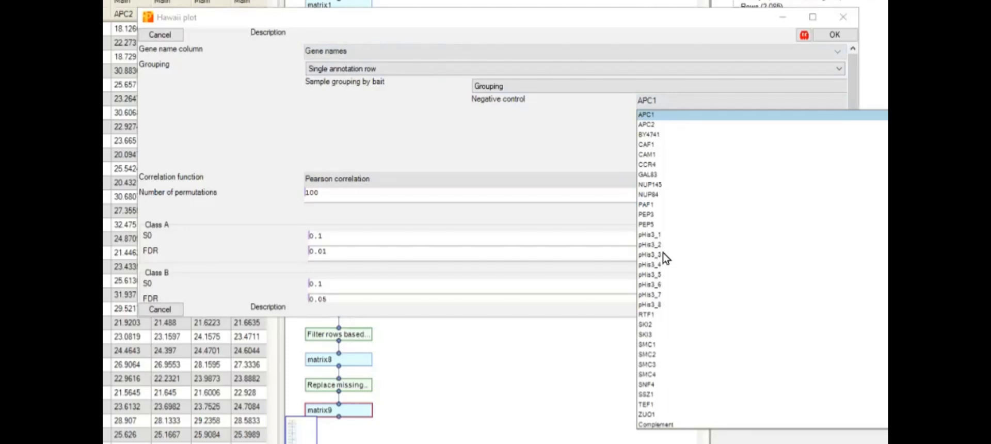
{"action": "left_click", "coordinate": [672, 425]}
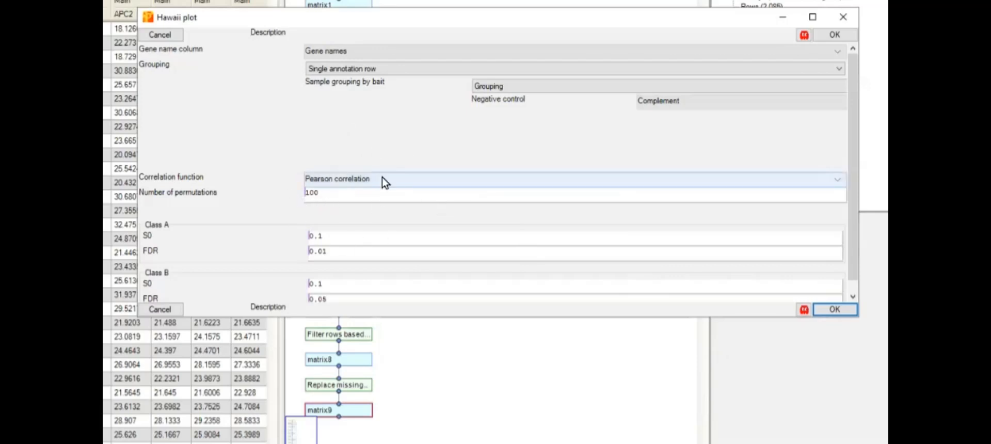
{"action": "scroll", "coordinate": [371, 182], "scroll_direction": "down", "scroll_amount": 1}
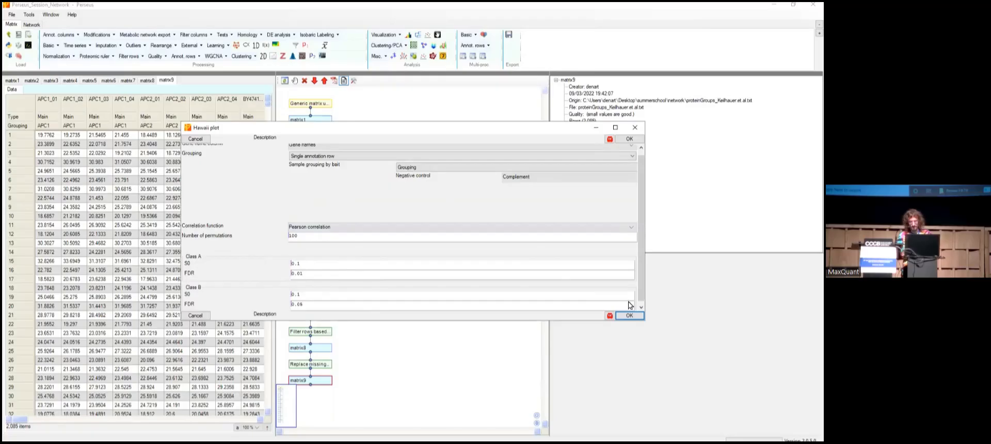
{"action": "left_click", "coordinate": [841, 309]}
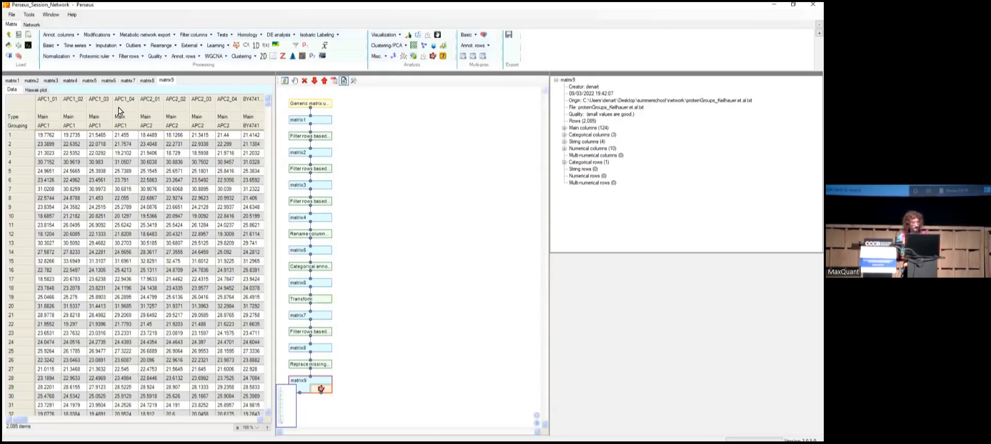
Open the Hawaii plot of matrix9 and widen its viewing area by shrinking the workflow and details areas
{"action": "left_click", "coordinate": [41, 91]}
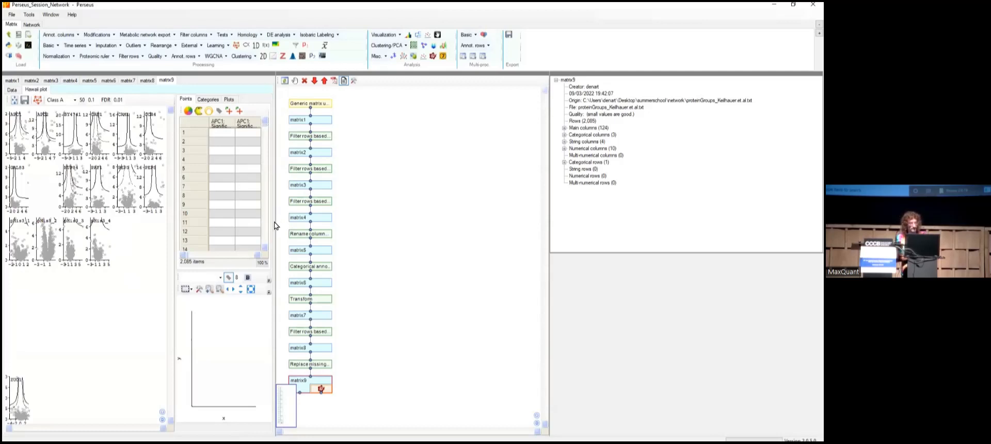
{"action": "left_click_drag", "start_coordinate": [276, 225], "coordinate": [458, 214]}
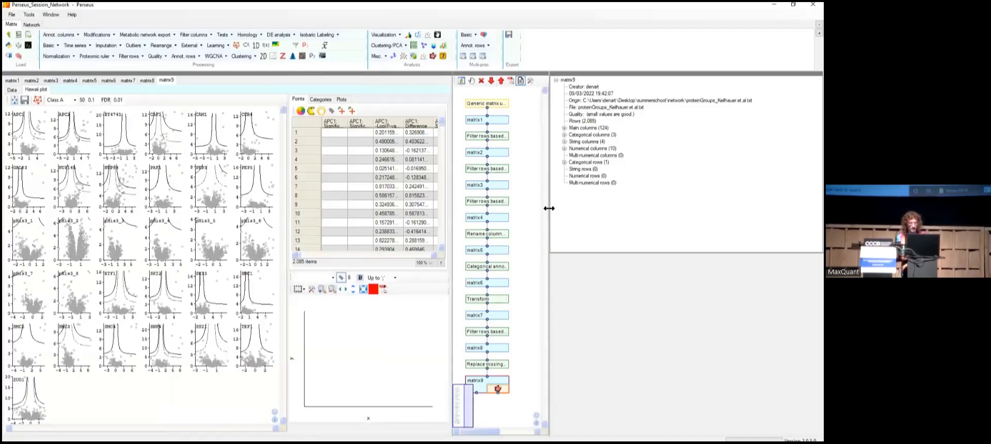
{"action": "left_click_drag", "start_coordinate": [549, 208], "coordinate": [649, 211]}
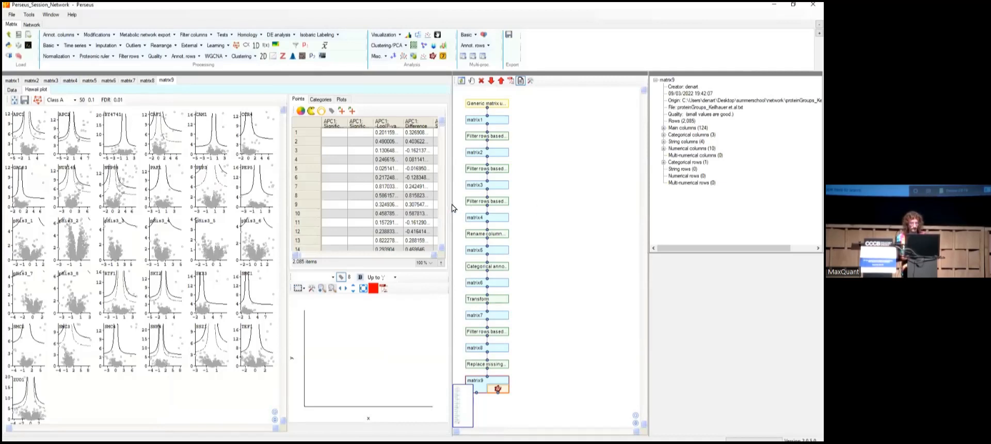
{"action": "left_click_drag", "start_coordinate": [452, 208], "coordinate": [549, 215]}
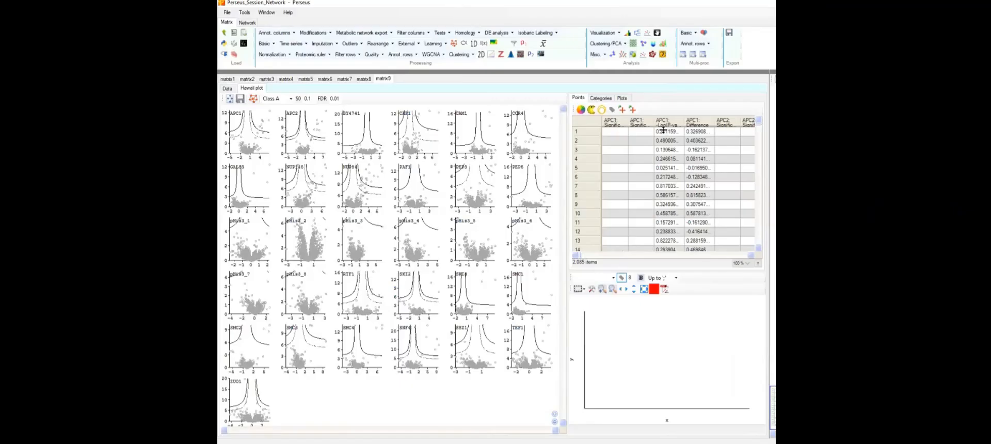
Sort the points table so the marked APC1: Significant Class B rows come first, and widen that column
{"action": "left_click", "coordinate": [635, 125]}
{"action": "left_click", "coordinate": [635, 126]}
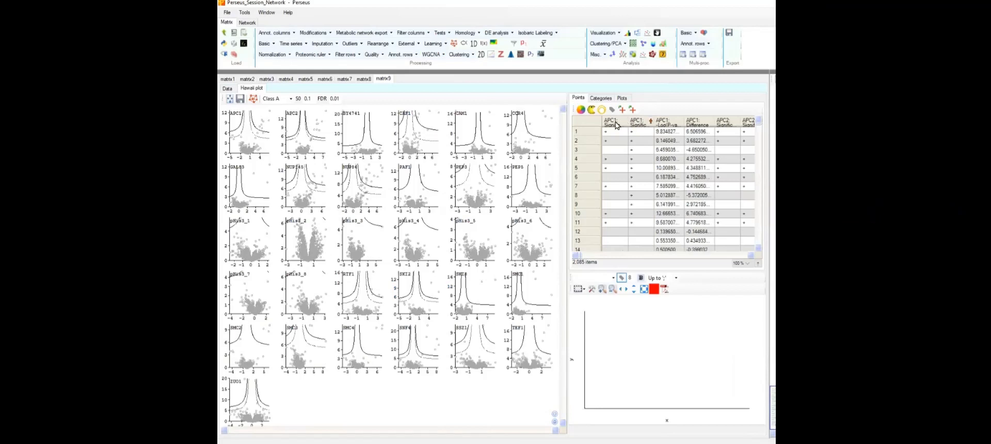
{"action": "left_click_drag", "start_coordinate": [628, 123], "coordinate": [710, 119]}
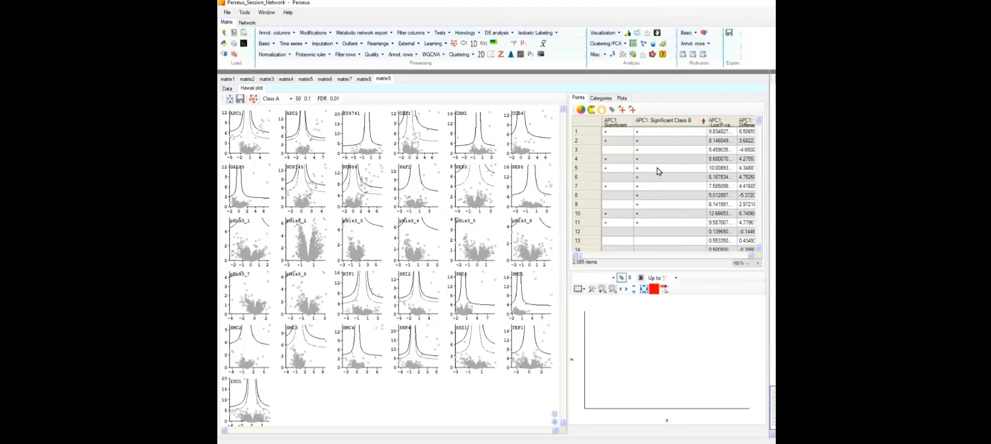
Select rows 1 to 11 of the points table to highlight the APC1 class B proteins in the plots
{"action": "left_click", "coordinate": [654, 225]}
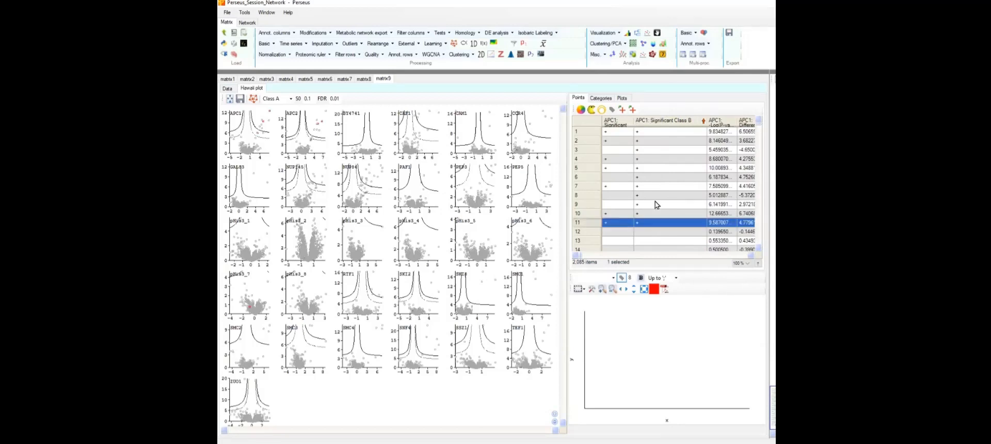
{"action": "left_click", "coordinate": [649, 133], "text": "shift"}
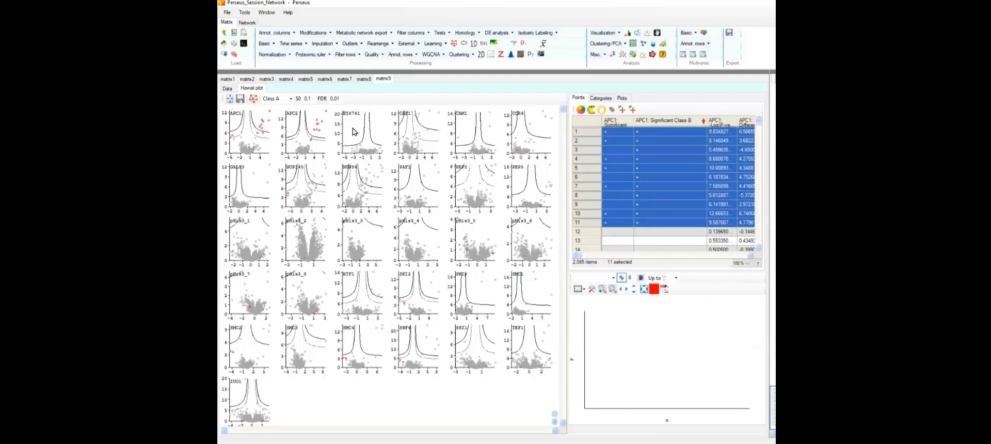
Select only rows 1, 2, 4, 5, 7, 10 and 11, marked APC1: Significant, and show them in the enlarged APC1 plot
{"action": "left_click", "coordinate": [621, 130]}
{"action": "left_click", "coordinate": [622, 140]}
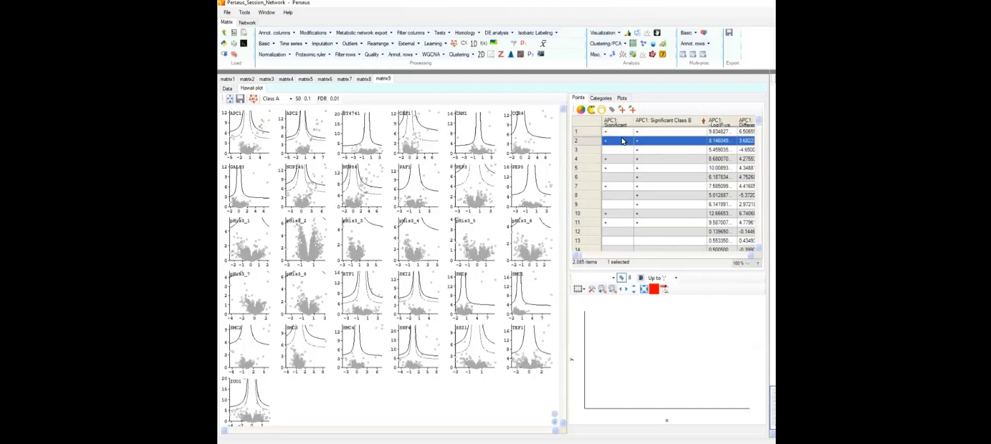
{"action": "left_click", "coordinate": [619, 130], "text": "ctrl"}
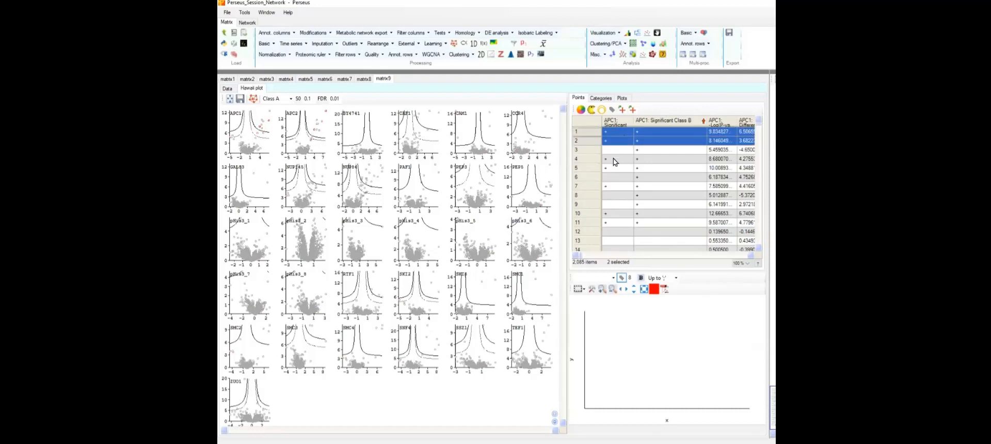
{"action": "left_click", "coordinate": [612, 161], "text": "ctrl"}
{"action": "left_click", "coordinate": [614, 167], "text": "ctrl"}
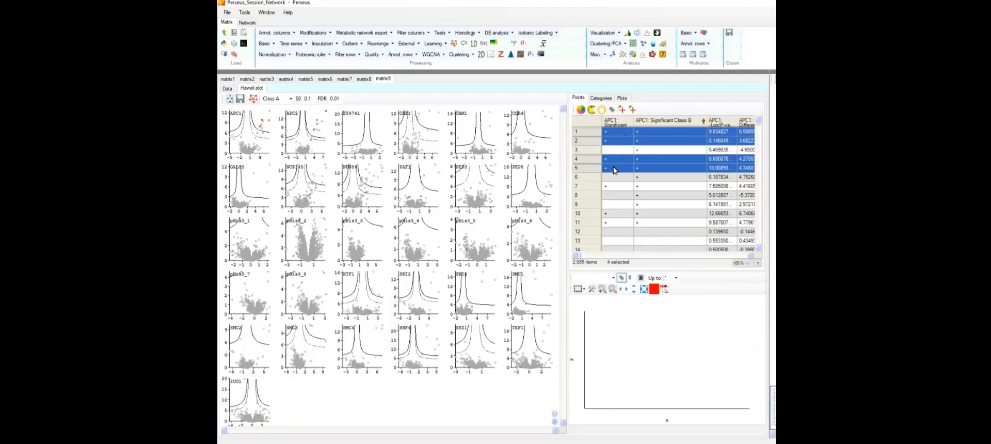
{"action": "left_click", "coordinate": [620, 187], "text": "ctrl"}
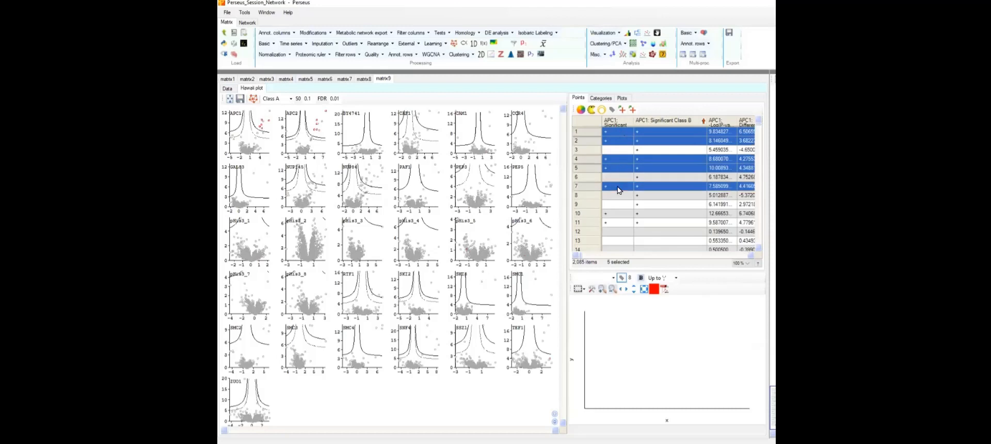
{"action": "left_click", "coordinate": [621, 213], "text": "ctrl"}
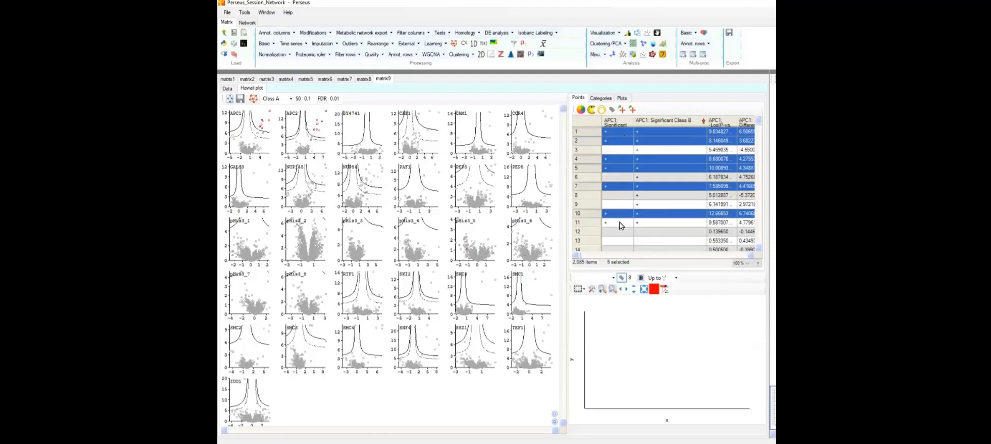
{"action": "left_click", "coordinate": [622, 223], "text": "ctrl"}
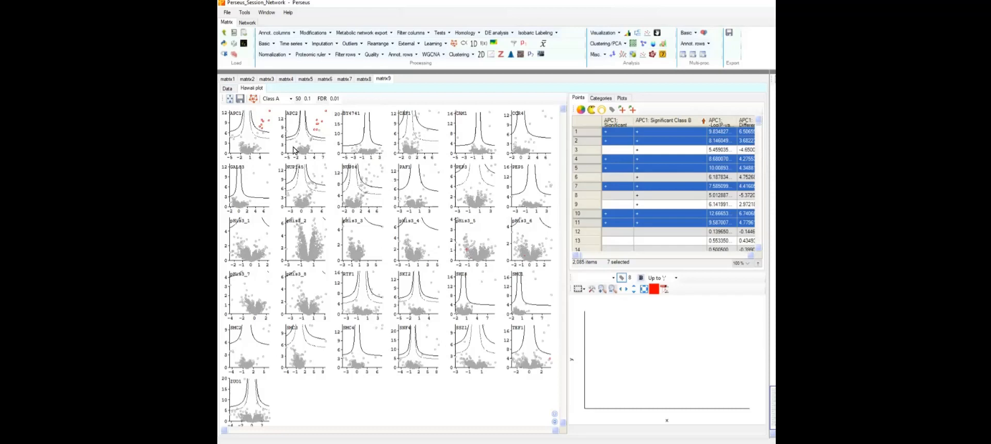
{"action": "left_click", "coordinate": [253, 133]}
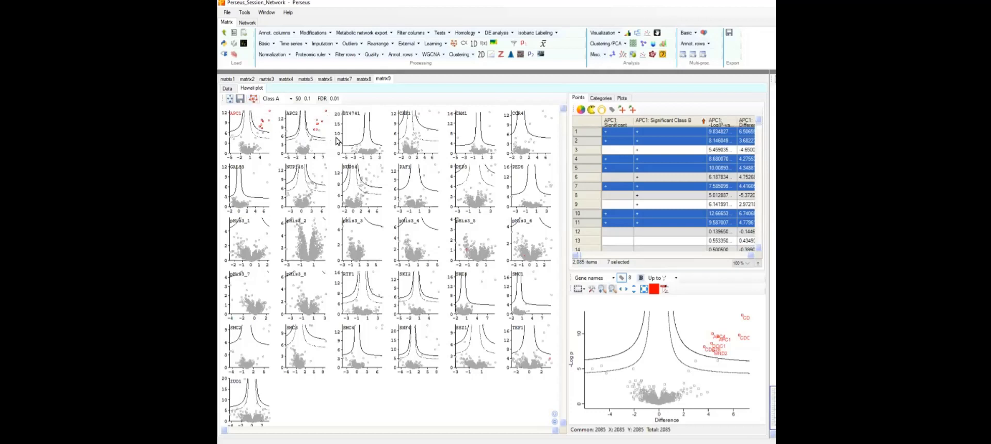
Create a network from the Hawaii plot with the preset options
{"action": "left_click", "coordinate": [253, 99]}
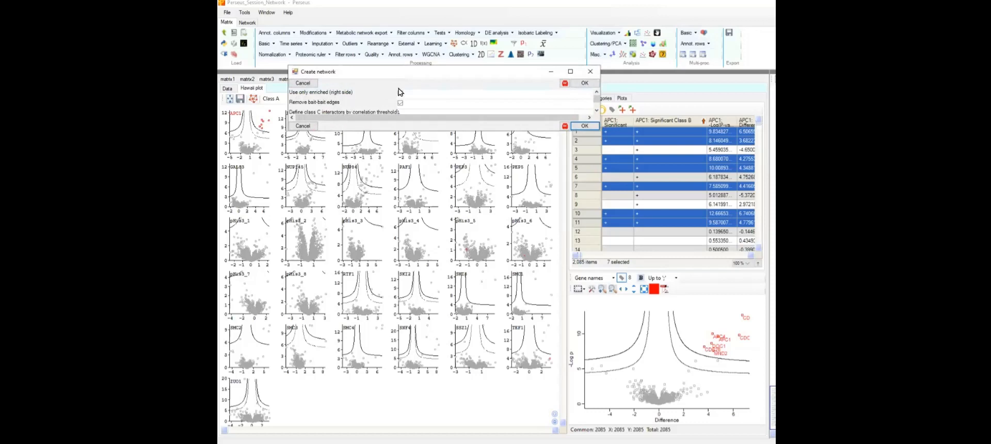
{"action": "left_click", "coordinate": [547, 112]}
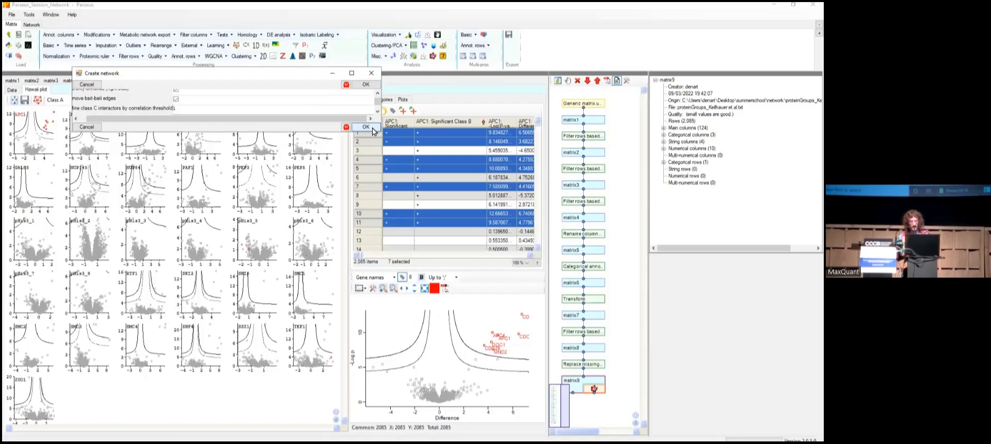
{"action": "left_click", "coordinate": [373, 128]}
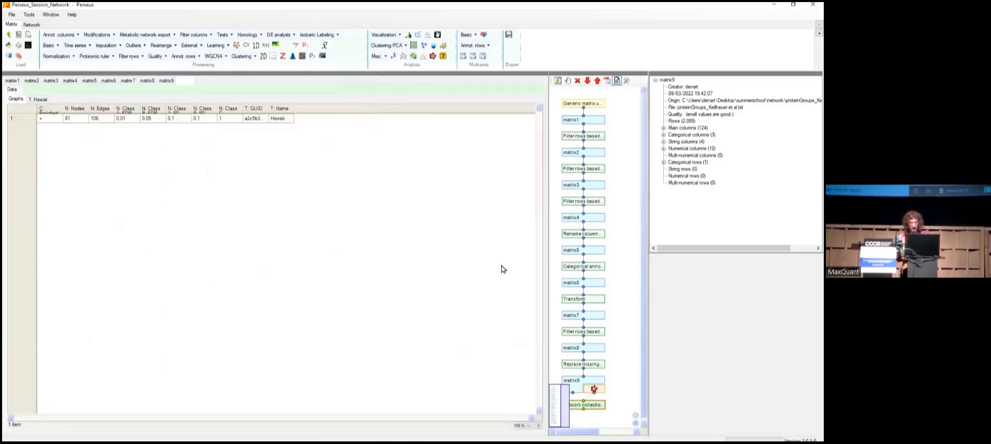
Examine the Nodes and Edges tables of the Hawaii graph in the new network collection
{"action": "left_click", "coordinate": [597, 406]}
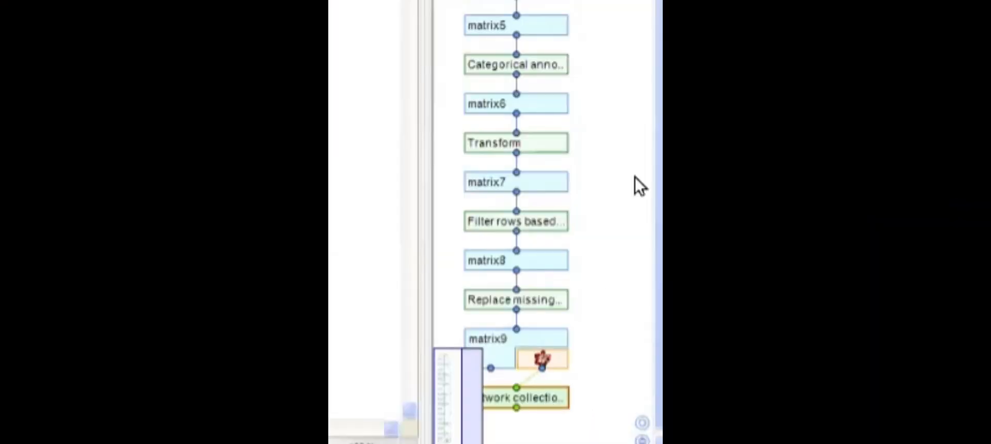
{"action": "left_click", "coordinate": [642, 439]}
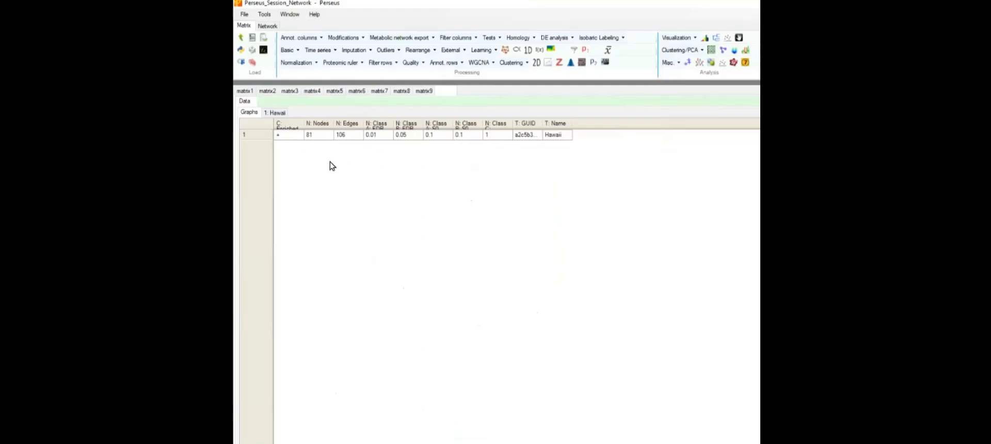
{"action": "left_click", "coordinate": [279, 112]}
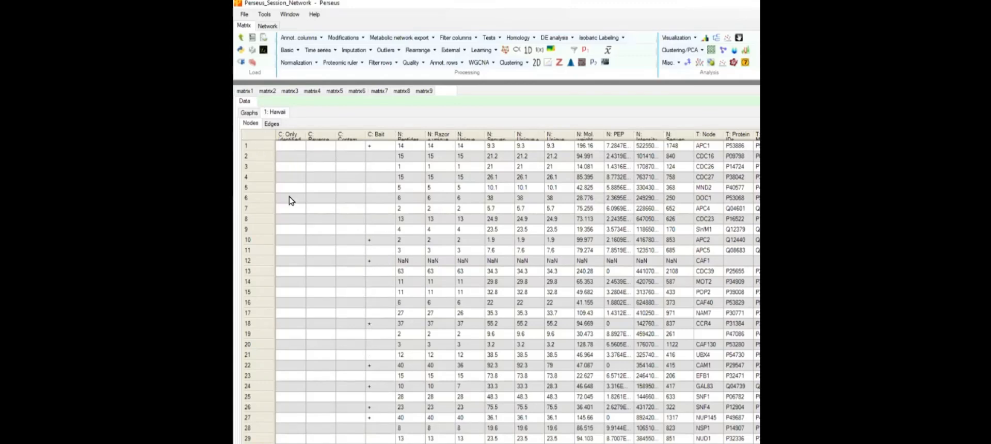
{"action": "left_click", "coordinate": [268, 125]}
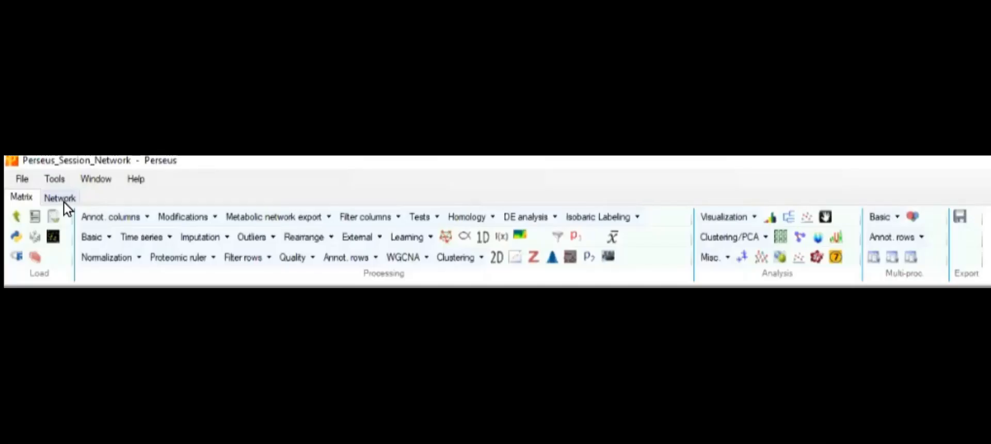
Create a pull-down network visualization of the network collection with Node as label and Bait as bait annotation, and open it
{"action": "left_click", "coordinate": [33, 27]}
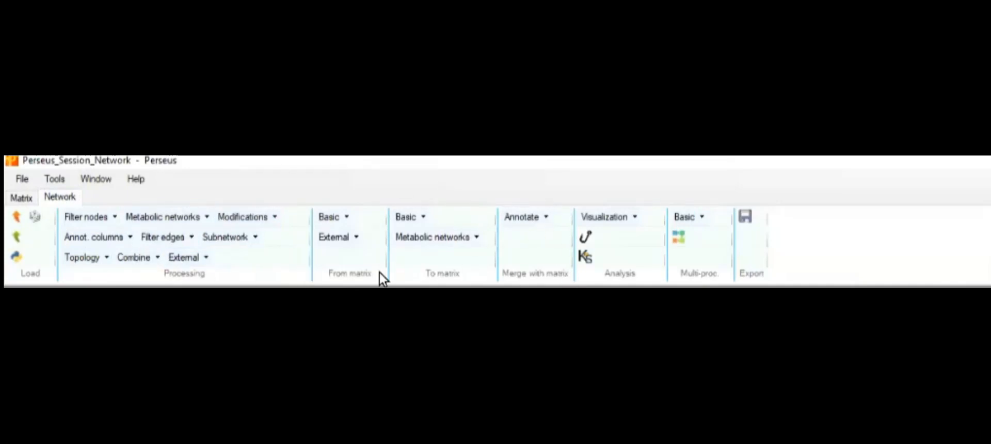
{"action": "left_click", "coordinate": [23, 197]}
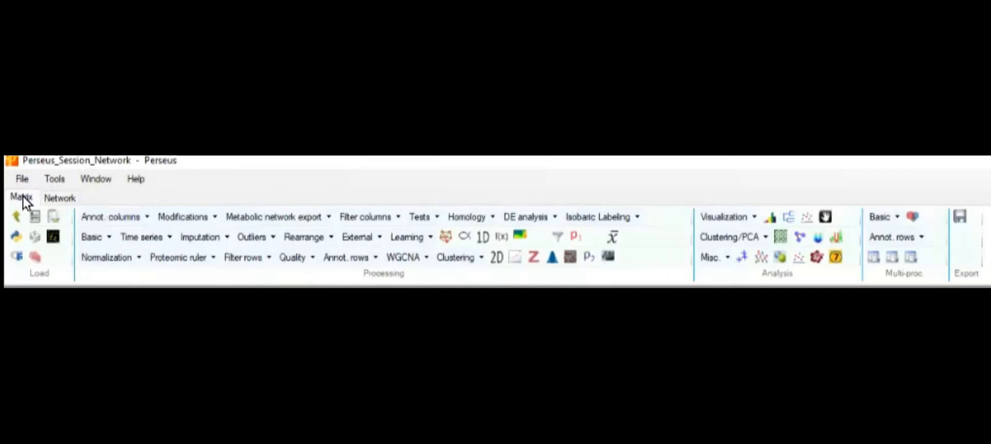
{"action": "left_click", "coordinate": [57, 198]}
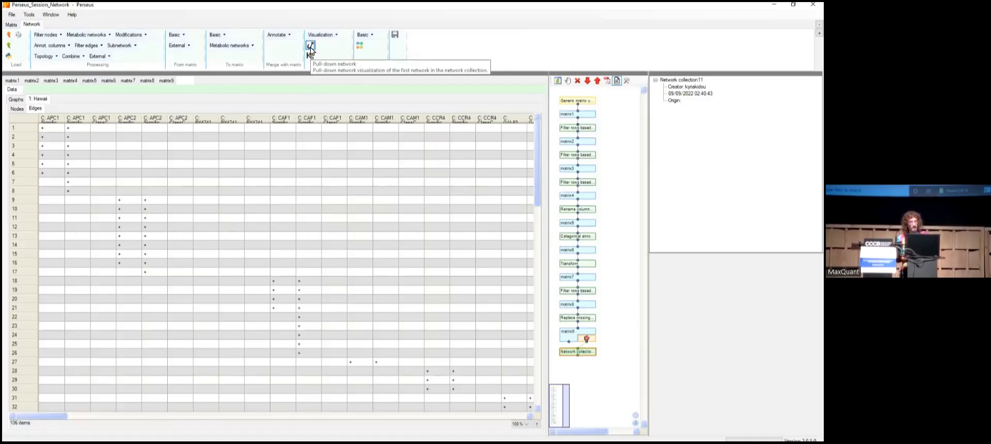
{"action": "left_click", "coordinate": [310, 50]}
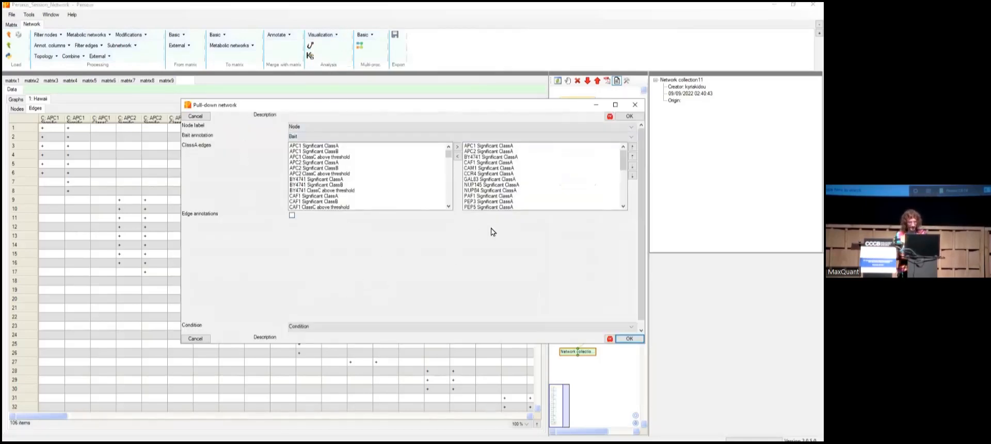
{"action": "left_click", "coordinate": [640, 339]}
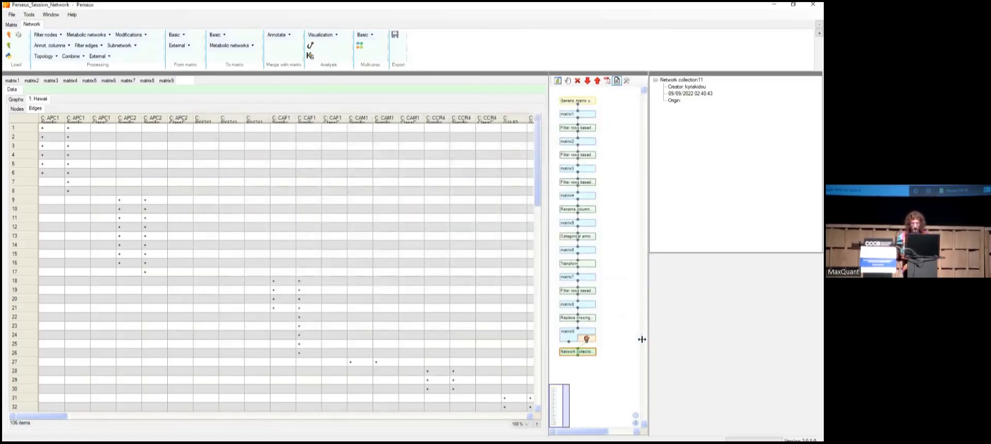
{"action": "left_click", "coordinate": [589, 360]}
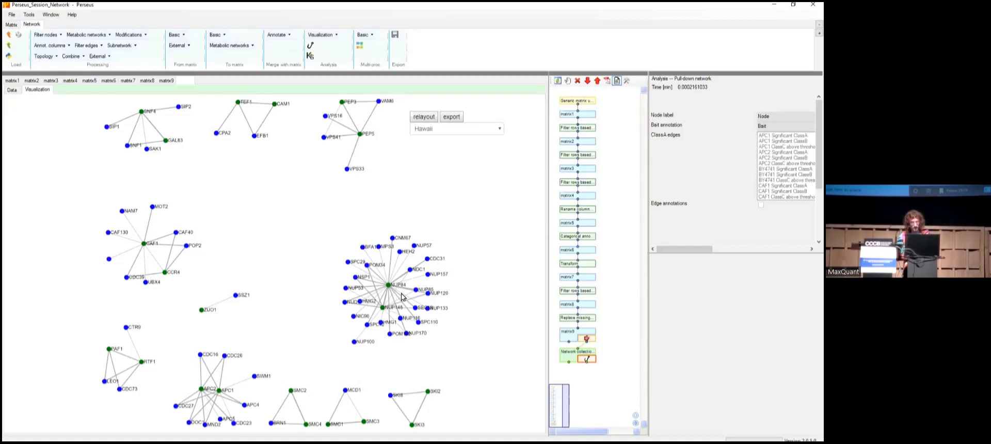
Examine the enlarged NUP145 and NUP84 plots in the Hawaii plot and compare them with the pull-down network
{"action": "double_click", "coordinate": [594, 341]}
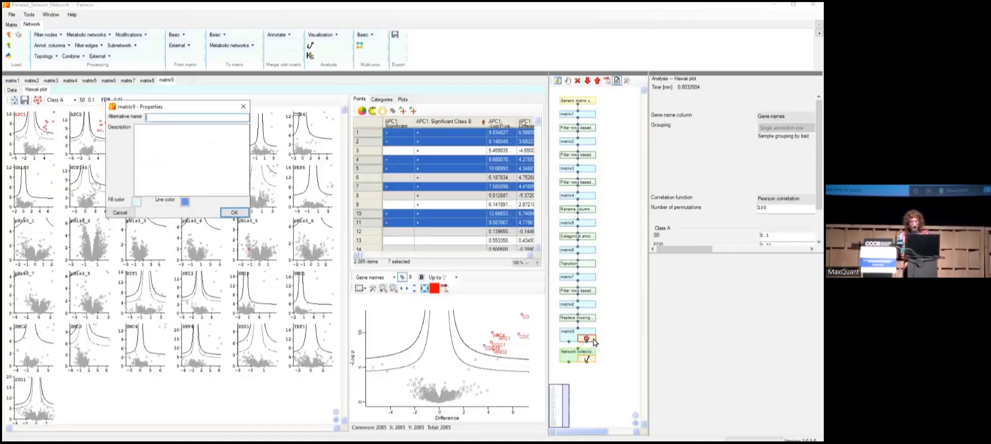
{"action": "left_click", "coordinate": [243, 106]}
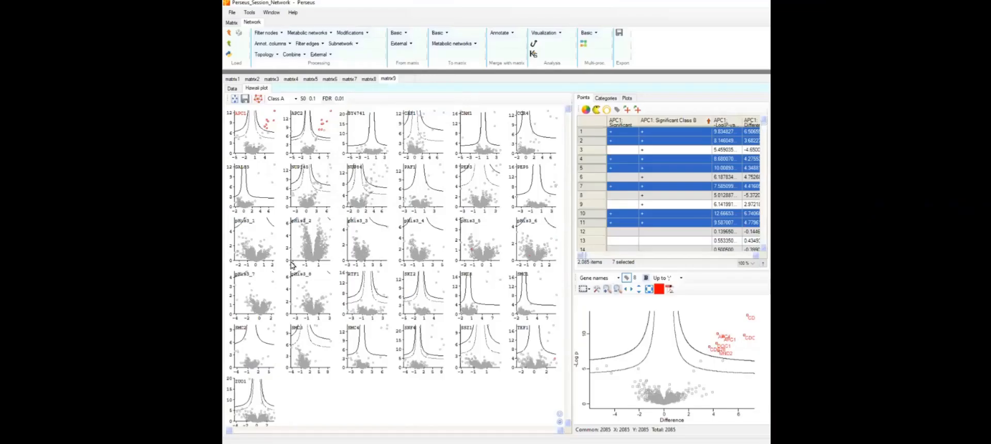
{"action": "left_click", "coordinate": [319, 186]}
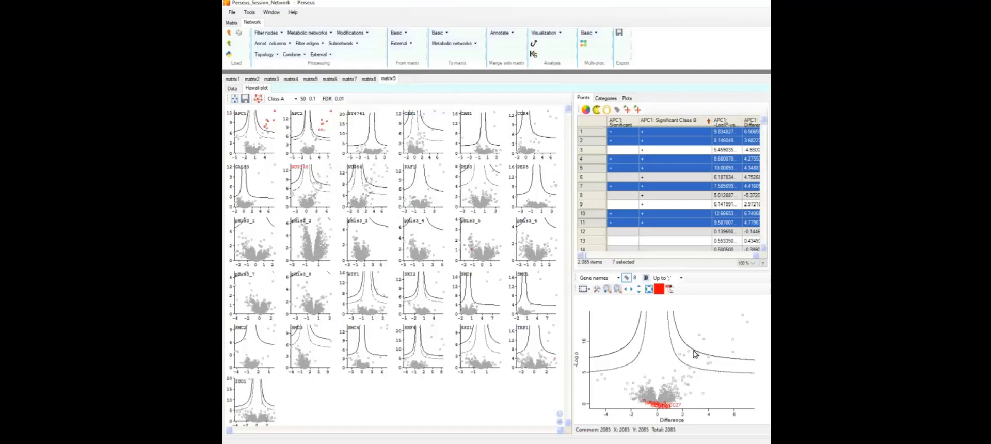
{"action": "left_click", "coordinate": [622, 133]}
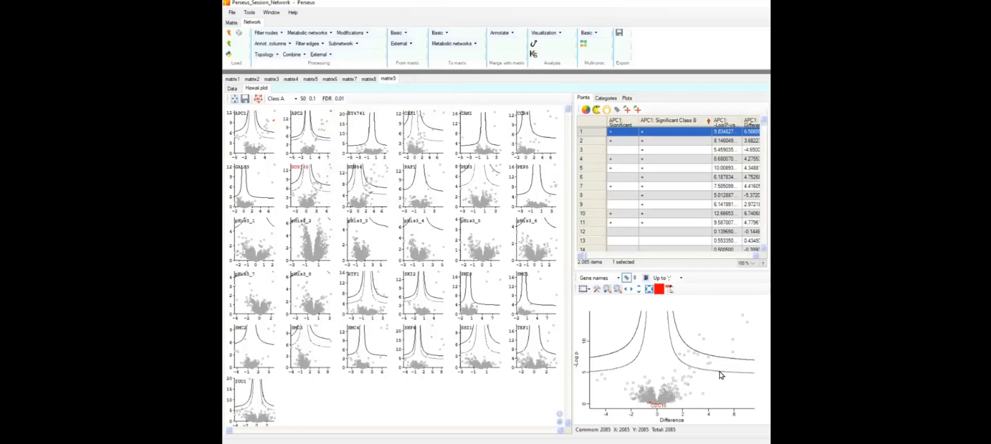
{"action": "left_click", "coordinate": [369, 174]}
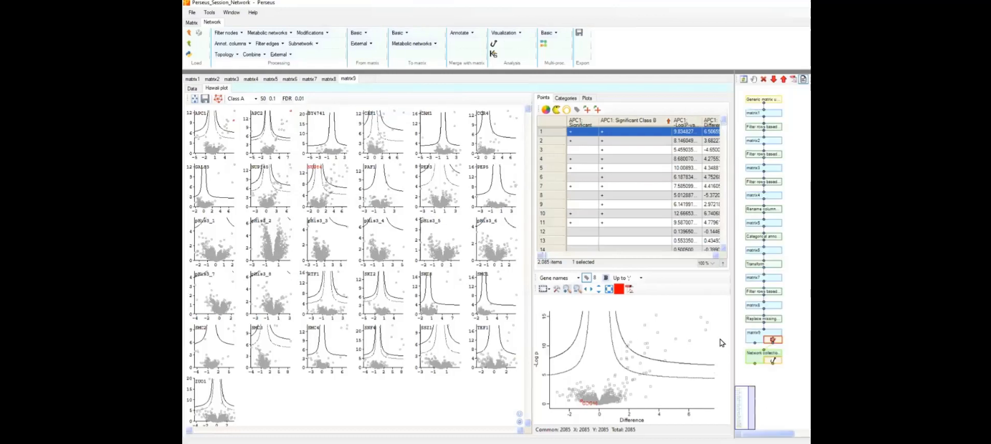
{"action": "left_click", "coordinate": [774, 360]}
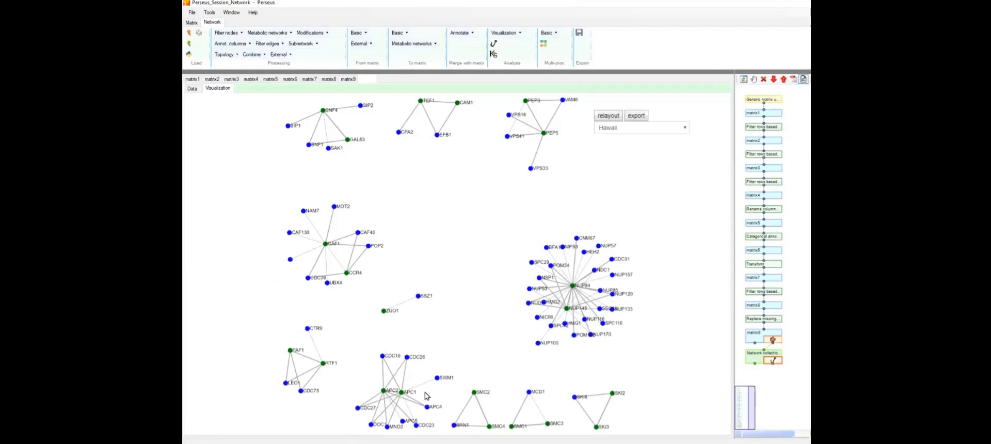
Highlight the APC1: Significant rows 1, 2, 4, 5, 7, 10 and 11 in the enlarged APC1 plot and compare them with the pull-down network
{"action": "left_click", "coordinate": [775, 342]}
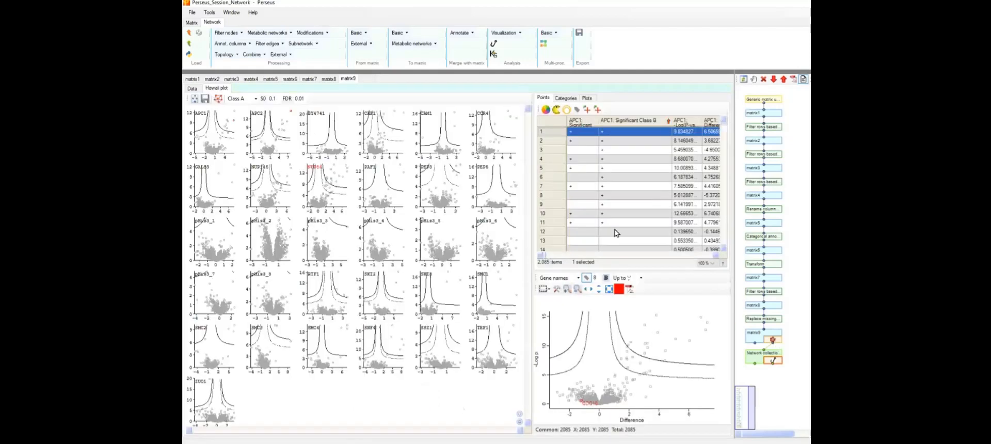
{"action": "left_click", "coordinate": [585, 140]}
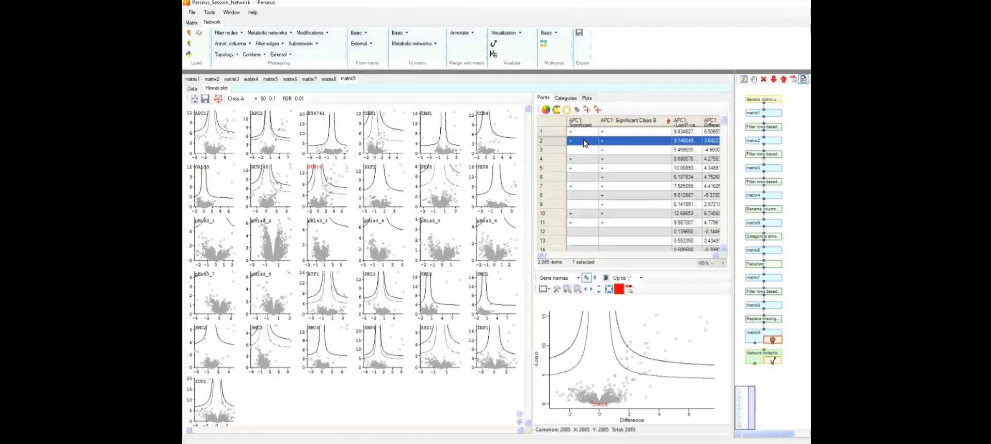
{"action": "left_click", "coordinate": [585, 132], "text": "ctrl"}
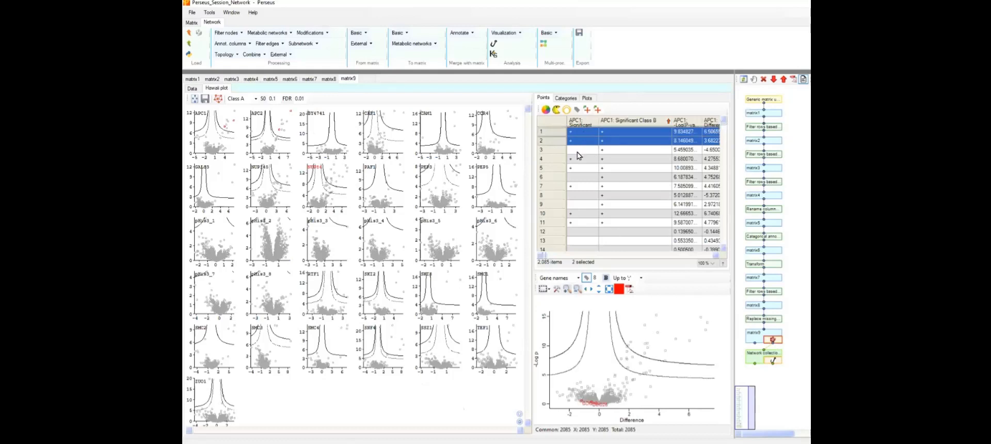
{"action": "left_click", "coordinate": [579, 160], "text": "ctrl"}
{"action": "left_click", "coordinate": [581, 168], "text": "ctrl"}
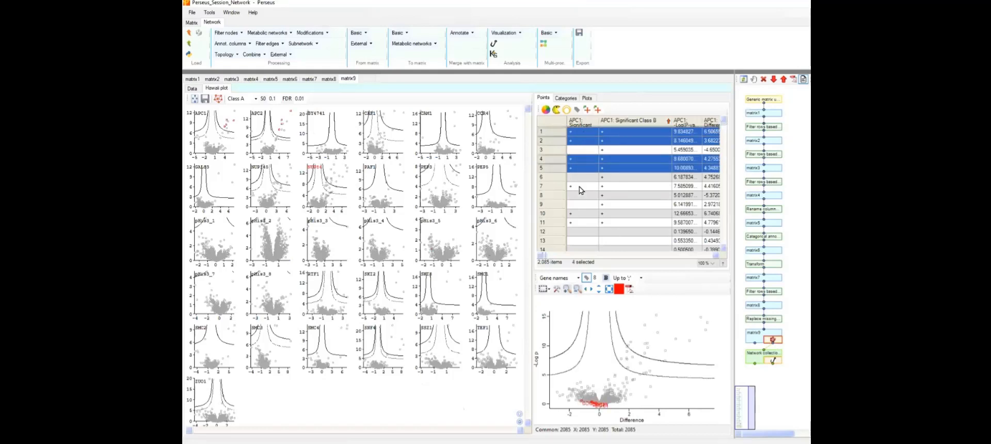
{"action": "left_click", "coordinate": [580, 187], "text": "ctrl"}
{"action": "left_click", "coordinate": [580, 213], "text": "ctrl"}
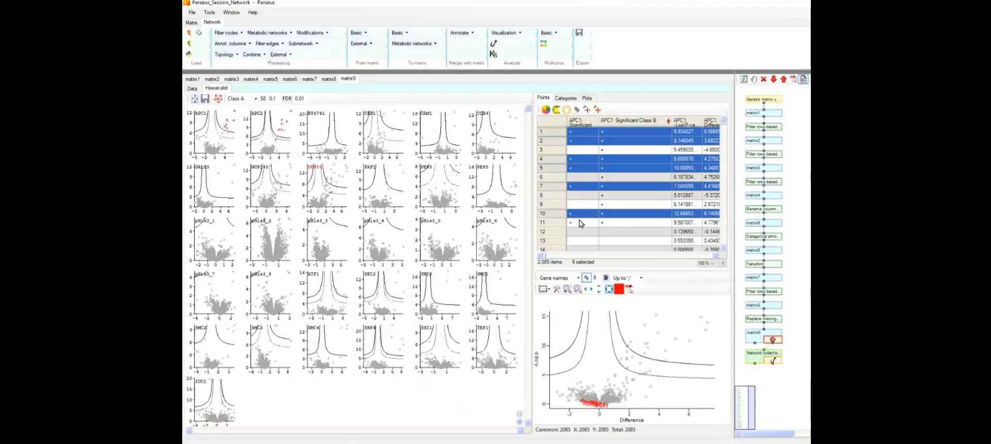
{"action": "left_click", "coordinate": [581, 223], "text": "ctrl"}
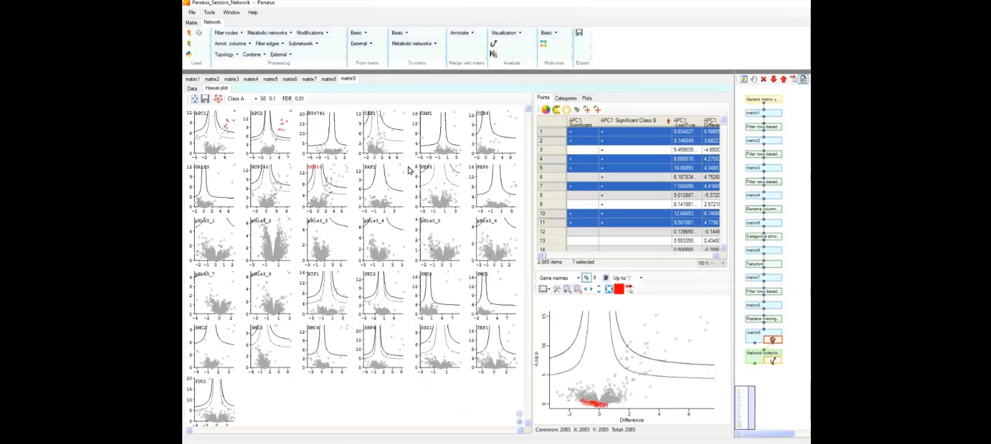
{"action": "left_click", "coordinate": [215, 142]}
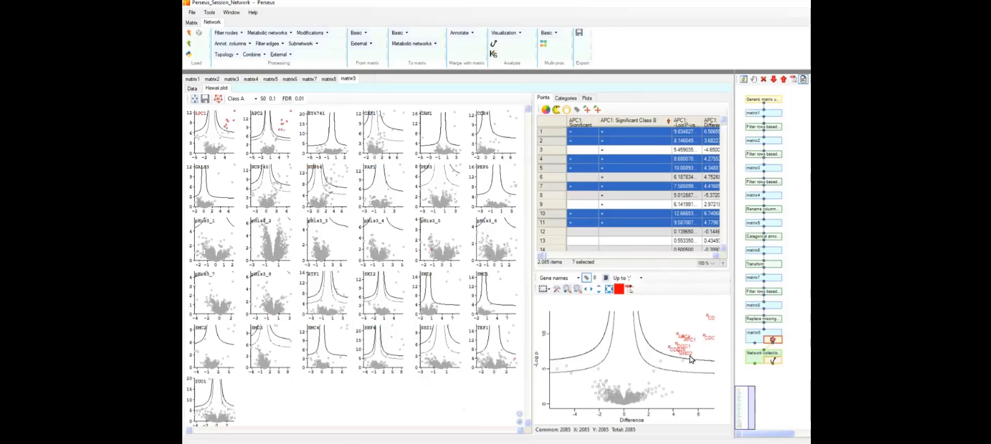
{"action": "left_click", "coordinate": [774, 361]}
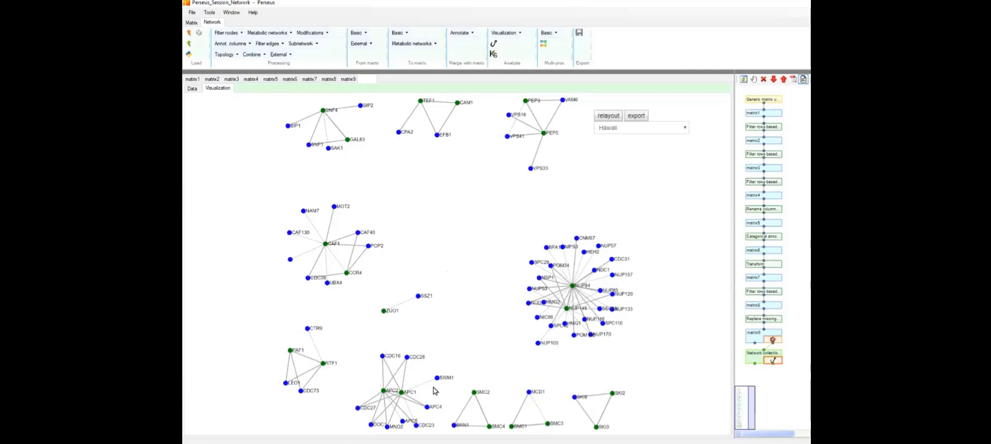